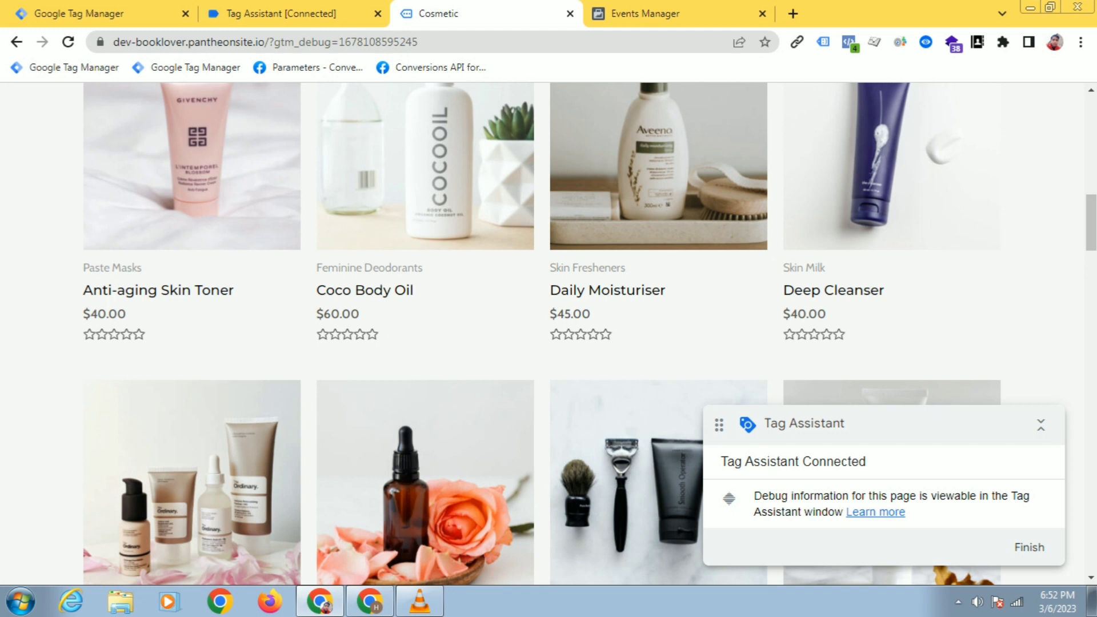
- Look over the hero banner and the product listings on the Cosmetic store's home page
{"action": "scroll", "coordinate": [548, 334], "scroll_direction": "down", "scroll_amount": 3}
{"action": "scroll", "coordinate": [548, 334], "scroll_direction": "up", "scroll_amount": 3}
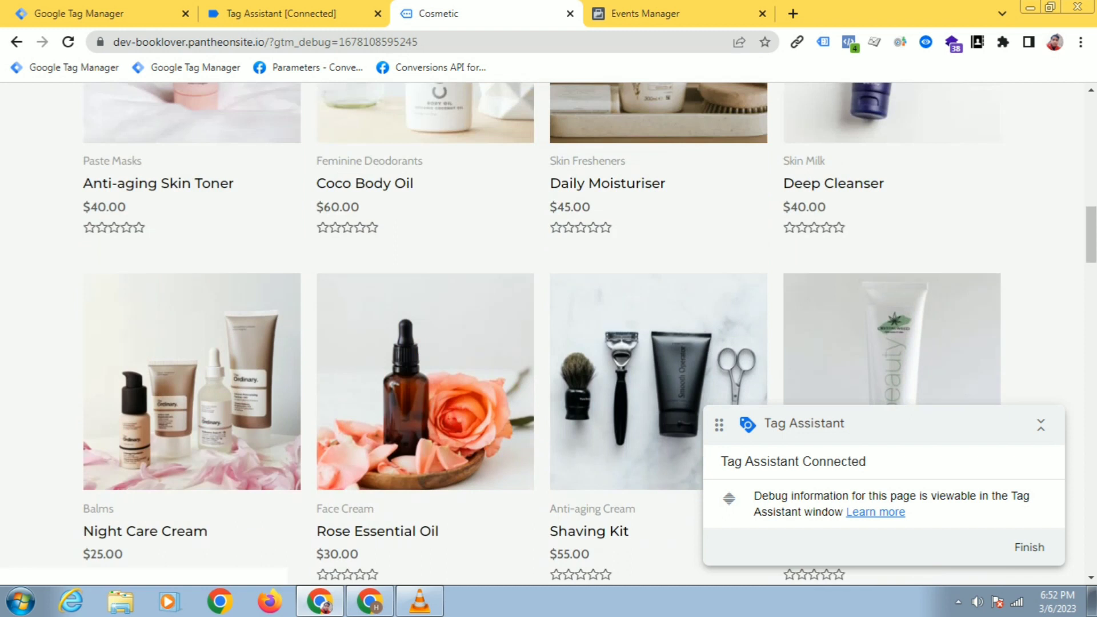
{"action": "scroll", "coordinate": [548, 335], "scroll_direction": "up", "scroll_amount": 8}
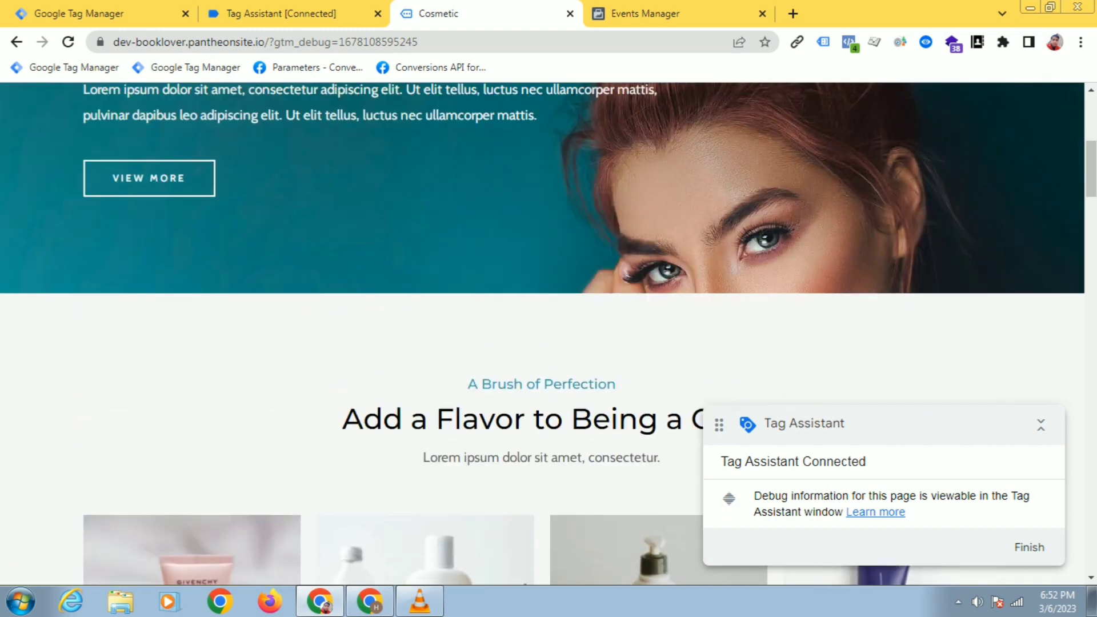
{"action": "scroll", "coordinate": [549, 334], "scroll_direction": "down", "scroll_amount": 4}
{"action": "scroll", "coordinate": [548, 334], "scroll_direction": "down", "scroll_amount": 3}
{"action": "scroll", "coordinate": [548, 334], "scroll_direction": "up", "scroll_amount": 4}
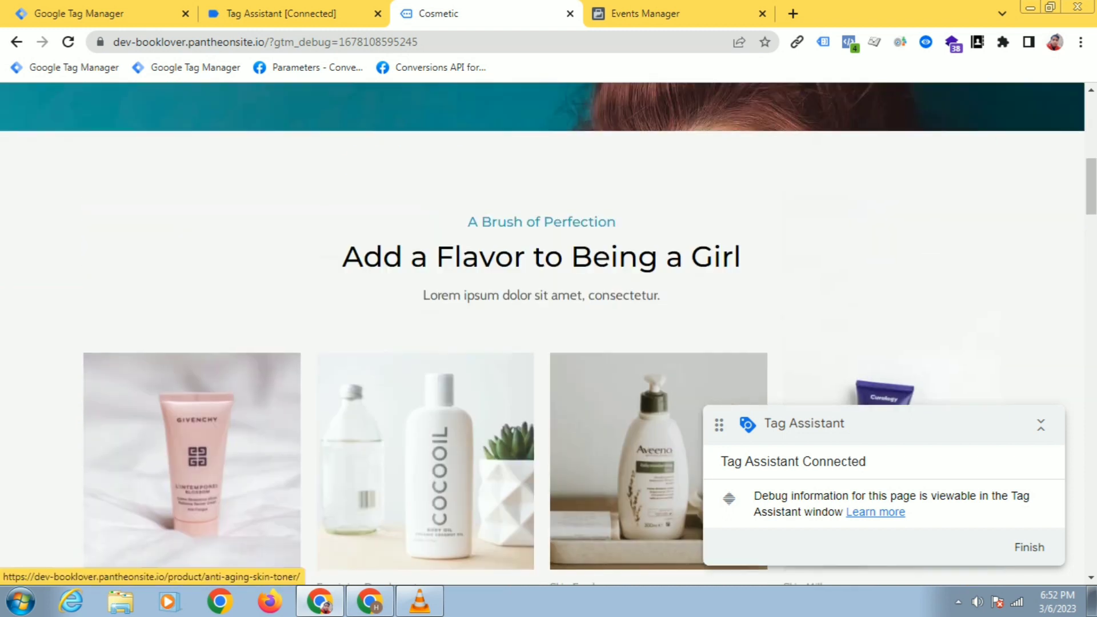
{"action": "scroll", "coordinate": [548, 334], "scroll_direction": "up", "scroll_amount": 4}
{"action": "scroll", "coordinate": [548, 334], "scroll_direction": "up", "scroll_amount": 5}
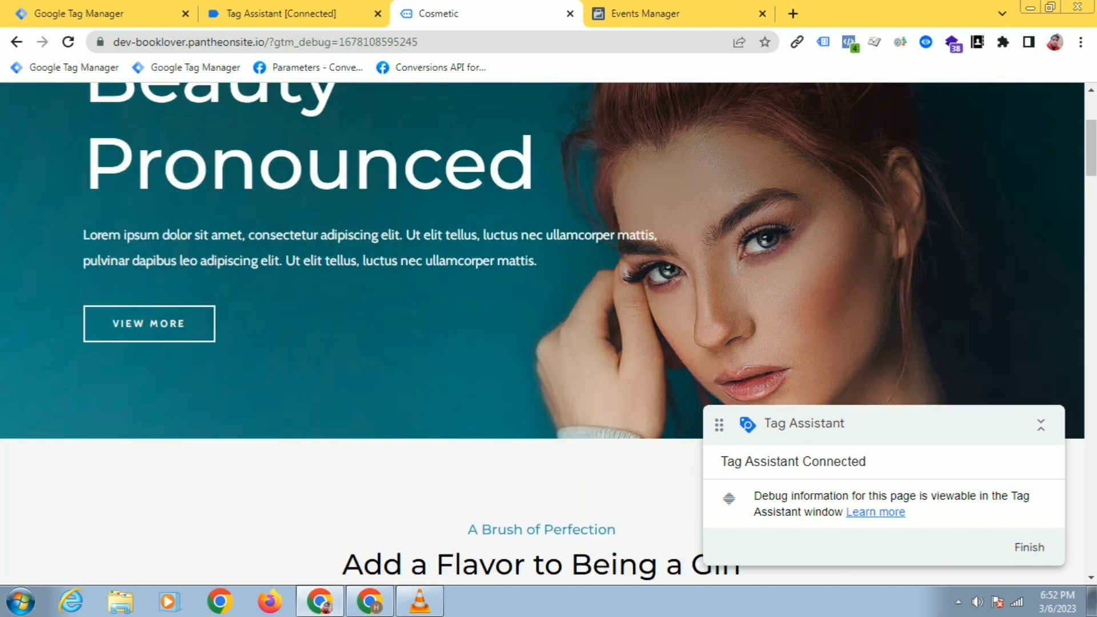
{"action": "scroll", "coordinate": [525, 334], "scroll_direction": "down", "scroll_amount": 10}
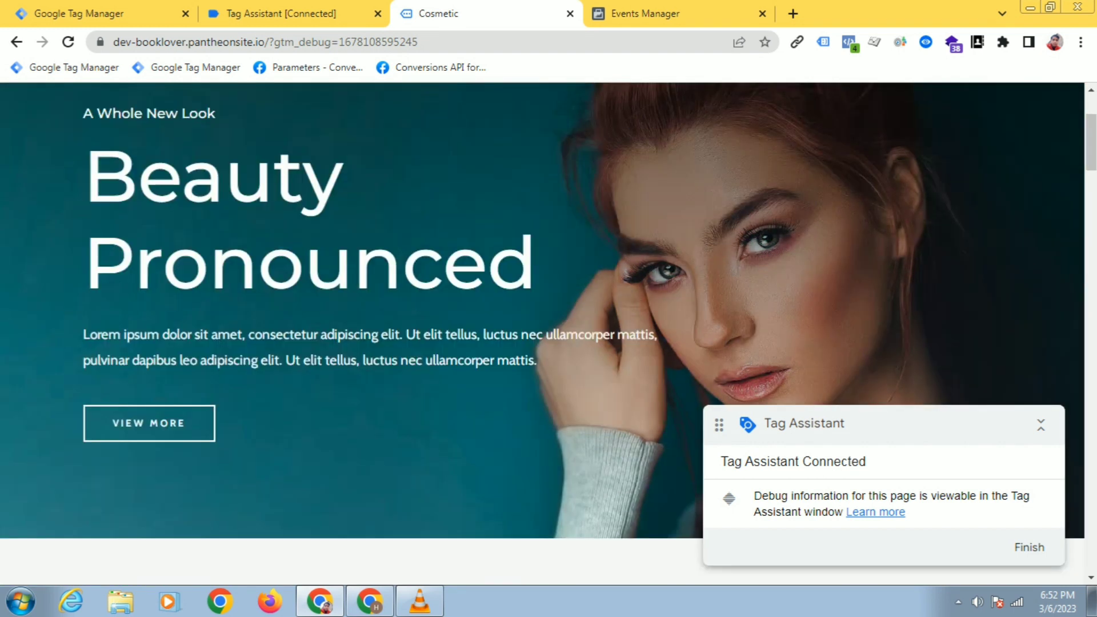
{"action": "scroll", "coordinate": [526, 334], "scroll_direction": "down", "scroll_amount": 3}
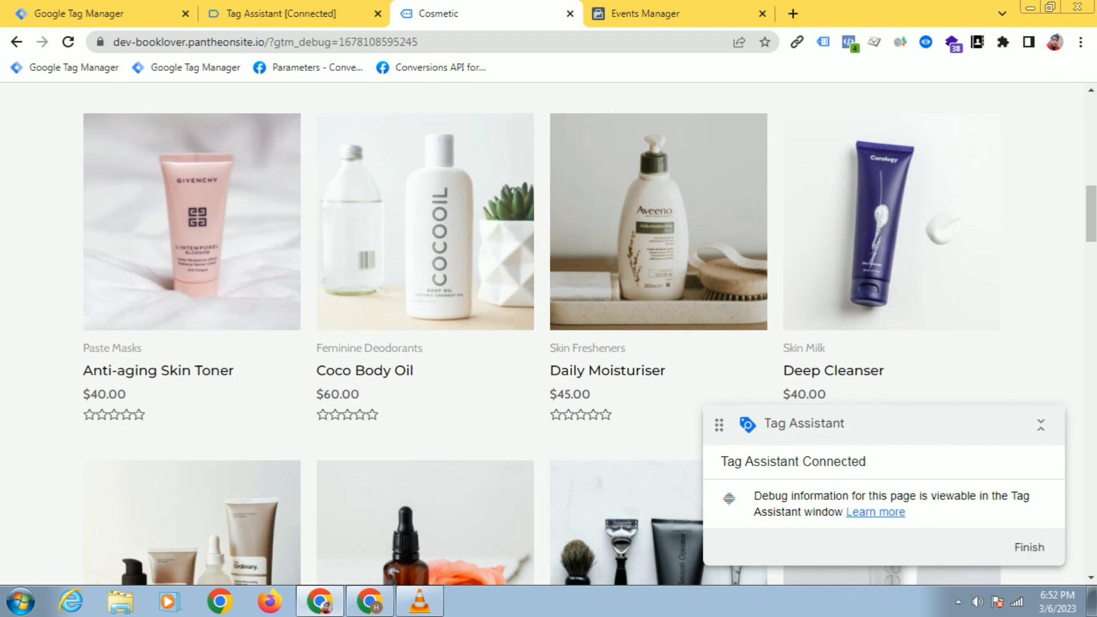
{"action": "scroll", "coordinate": [526, 334], "scroll_direction": "up", "scroll_amount": 3}
{"action": "scroll", "coordinate": [525, 334], "scroll_direction": "down", "scroll_amount": 6}
{"action": "scroll", "coordinate": [526, 334], "scroll_direction": "down", "scroll_amount": 6}
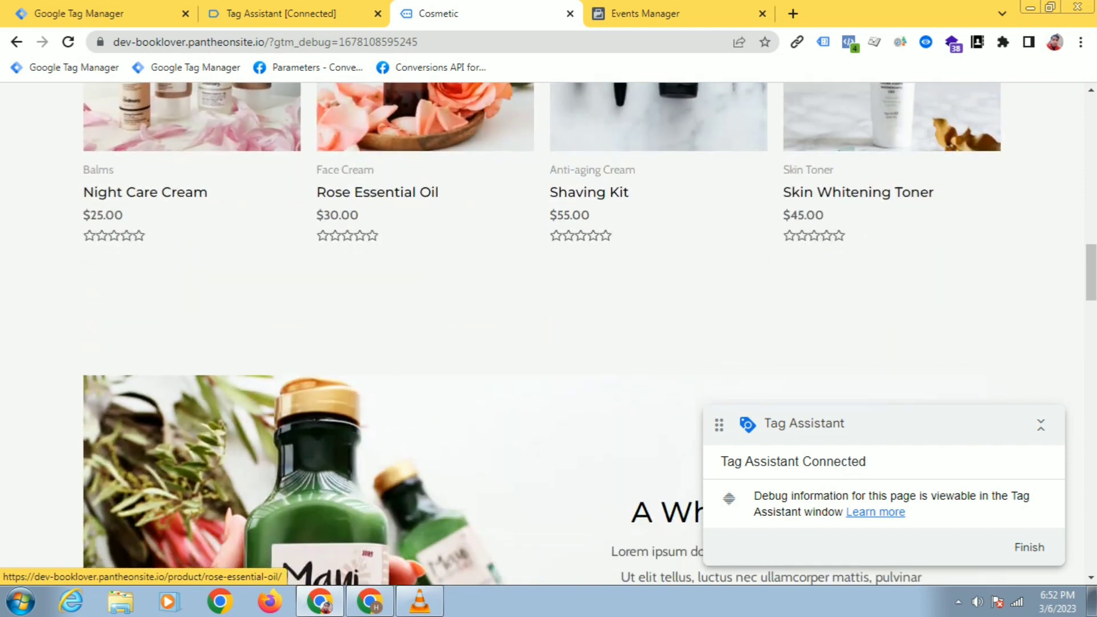
{"action": "scroll", "coordinate": [514, 371], "scroll_direction": "up", "scroll_amount": 12}
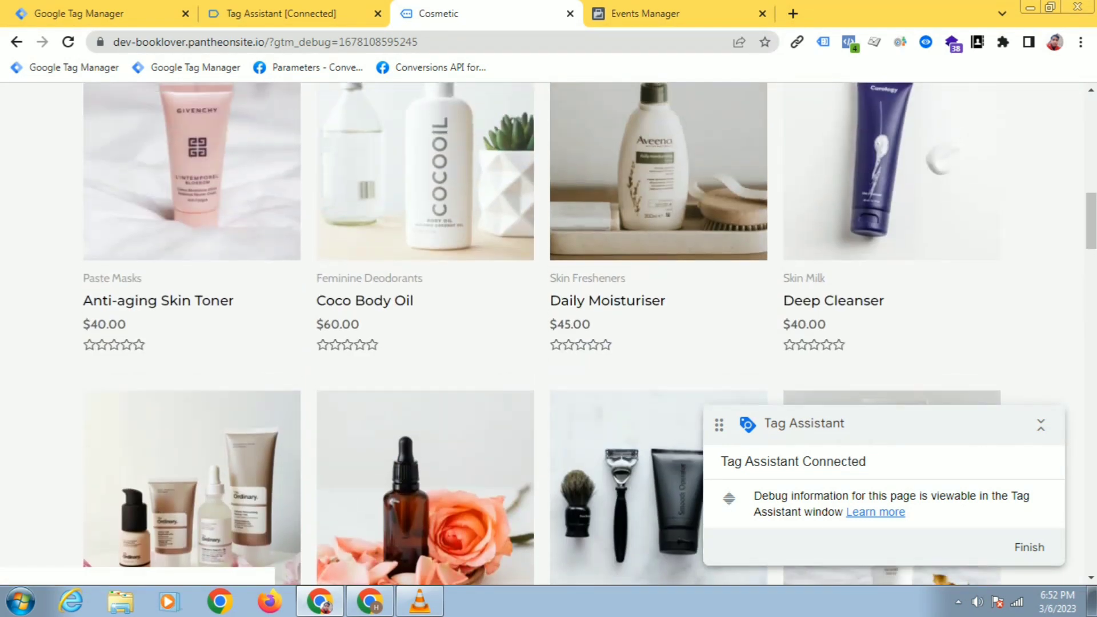
{"action": "scroll", "coordinate": [514, 371], "scroll_direction": "up", "scroll_amount": 3}
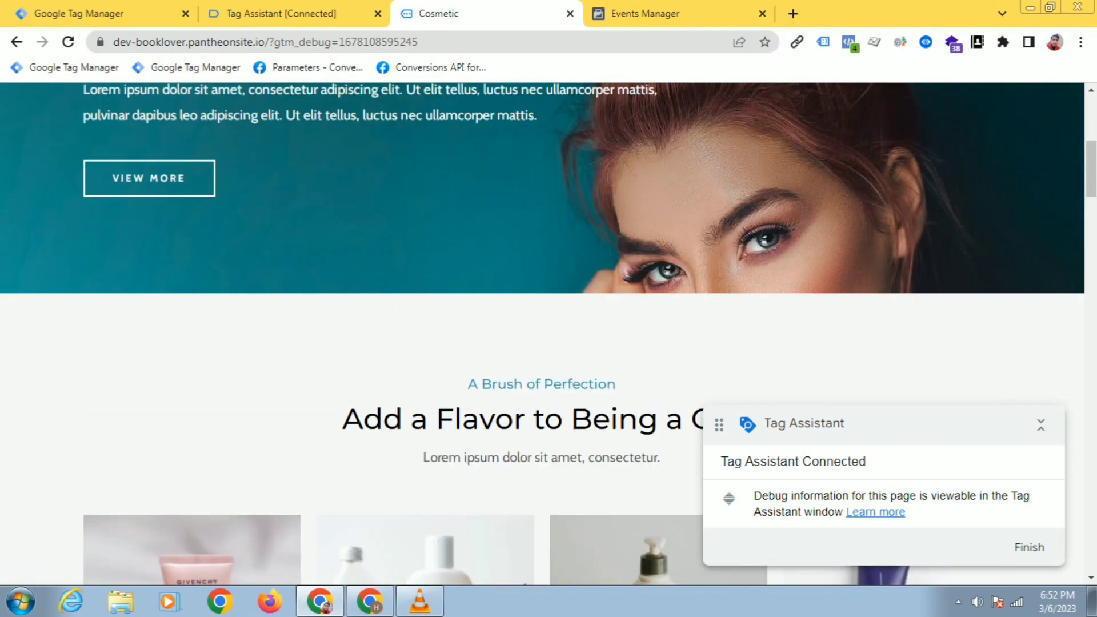
{"action": "scroll", "coordinate": [514, 371], "scroll_direction": "down", "scroll_amount": 2}
{"action": "scroll", "coordinate": [191, 228], "scroll_direction": "down", "scroll_amount": 7}
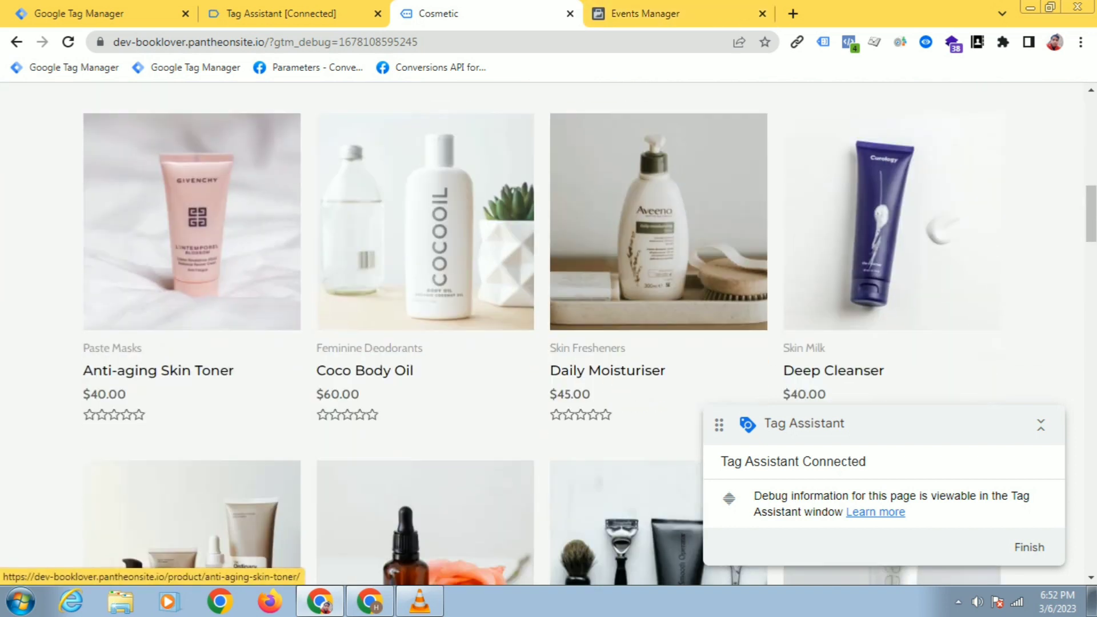
{"action": "scroll", "coordinate": [192, 257], "scroll_direction": "down", "scroll_amount": 3}
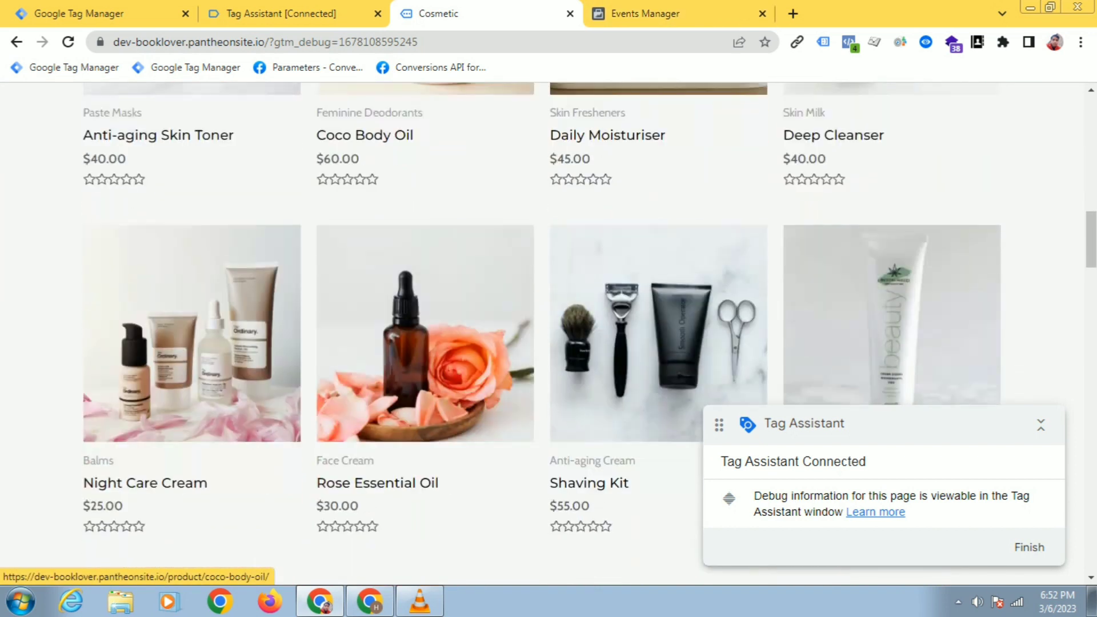
{"action": "scroll", "coordinate": [191, 257], "scroll_direction": "up", "scroll_amount": 5}
{"action": "scroll", "coordinate": [191, 257], "scroll_direction": "up", "scroll_amount": 5}
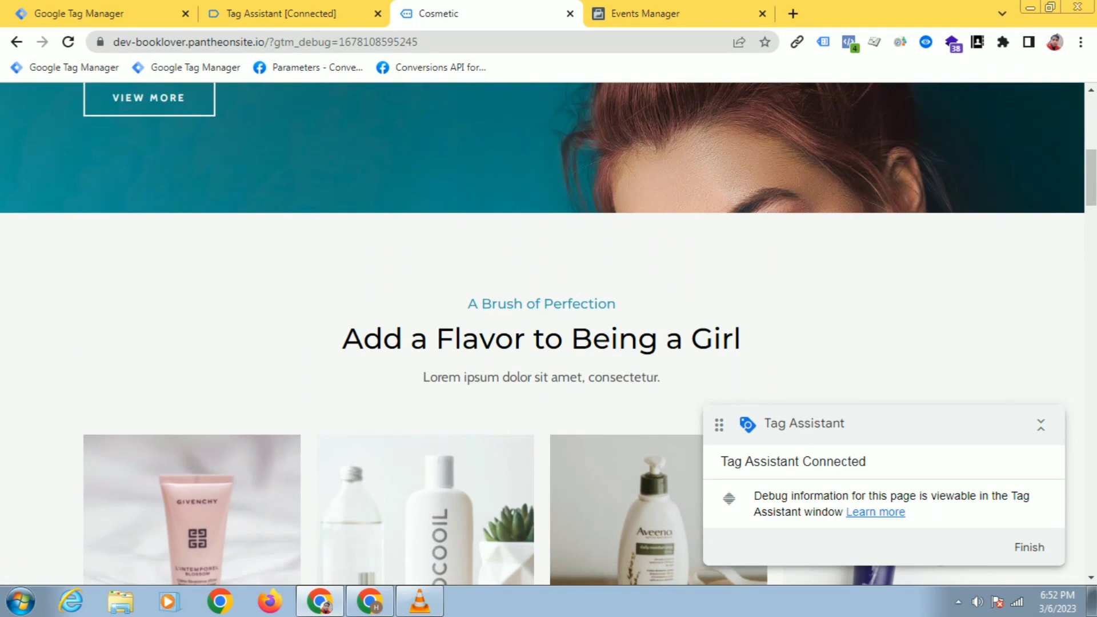
{"action": "scroll", "coordinate": [543, 334], "scroll_direction": "up", "scroll_amount": 8}
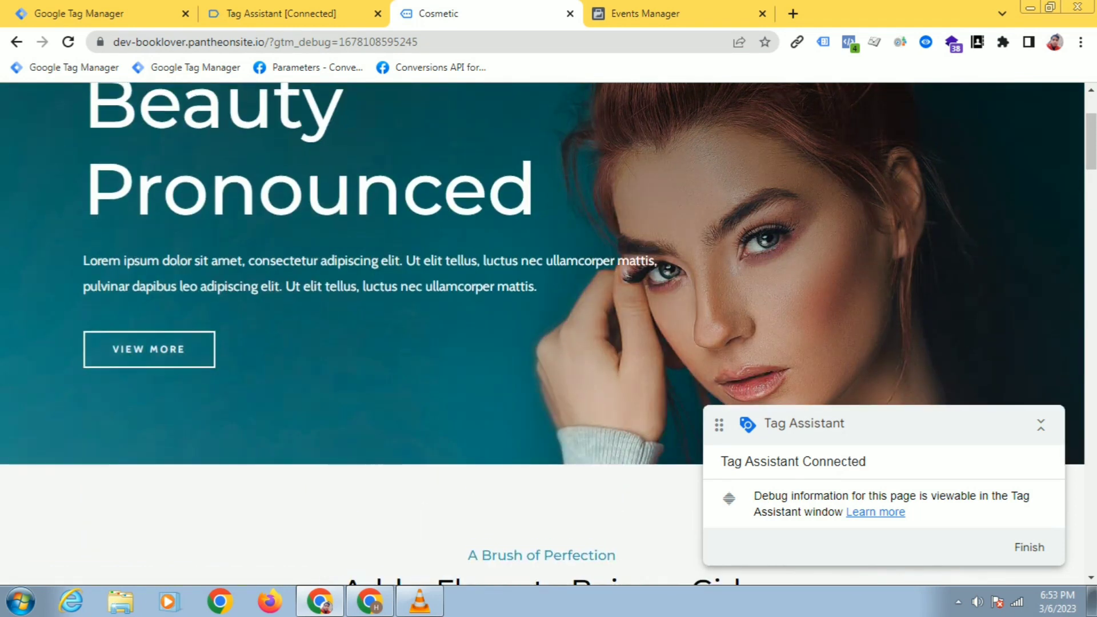
{"action": "scroll", "coordinate": [543, 334], "scroll_direction": "down", "scroll_amount": 8}
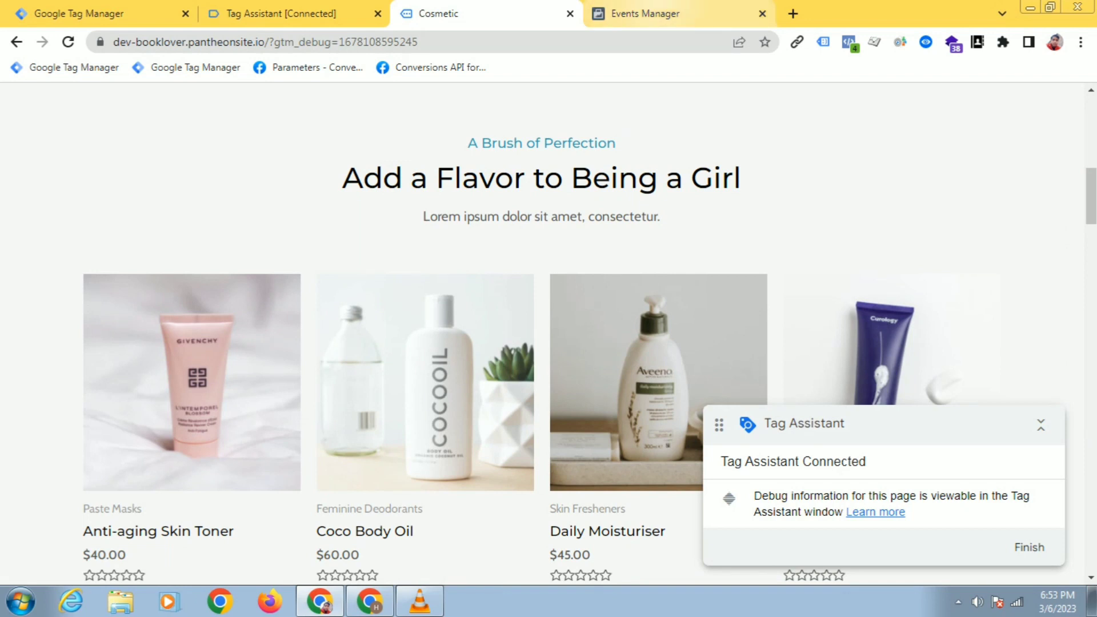
{"action": "scroll", "coordinate": [425, 399], "scroll_direction": "up", "scroll_amount": 7}
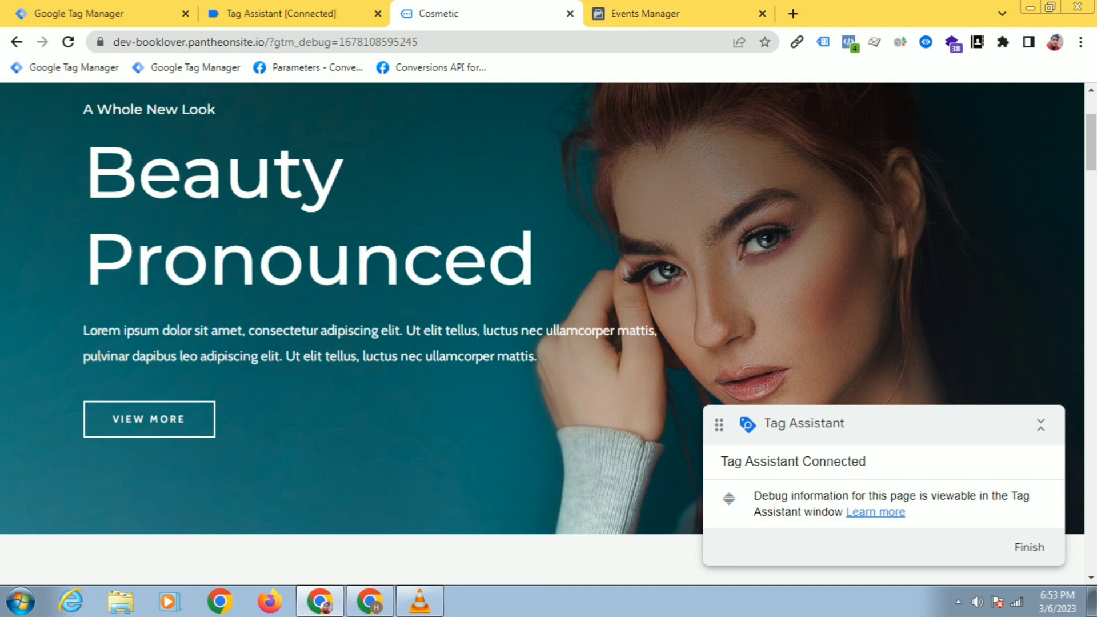
{"action": "scroll", "coordinate": [543, 308], "scroll_direction": "down", "scroll_amount": 4}
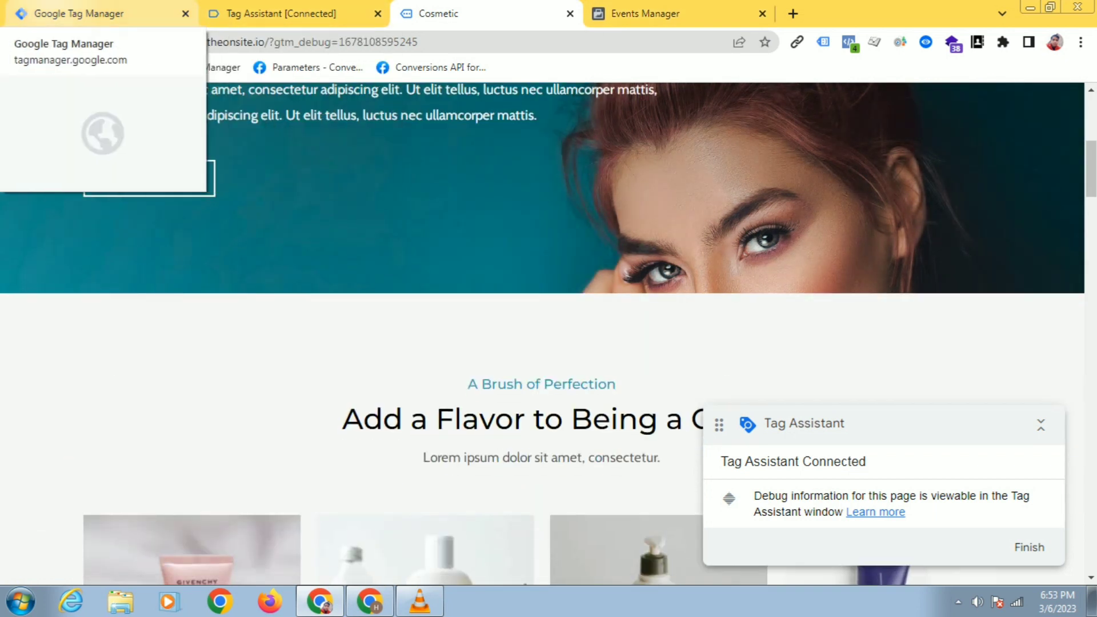
- Switch to the Google Tag Manager workspace and show its list of existing tags
{"action": "left_click", "coordinate": [85, 13]}
{"action": "left_click", "coordinate": [280, 14]}
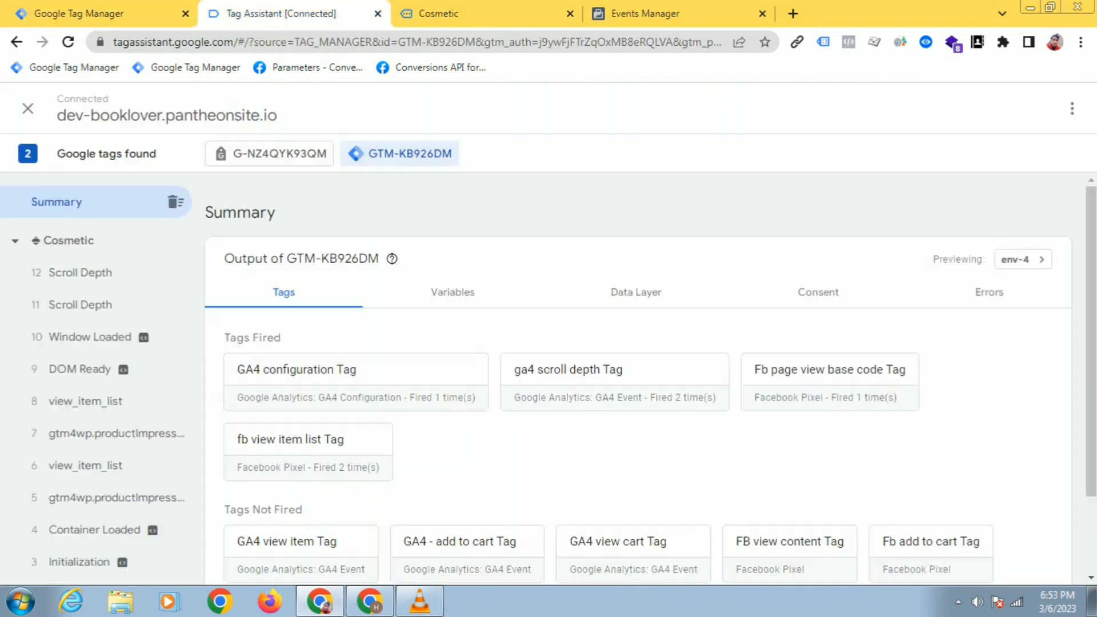
{"action": "left_click", "coordinate": [86, 13]}
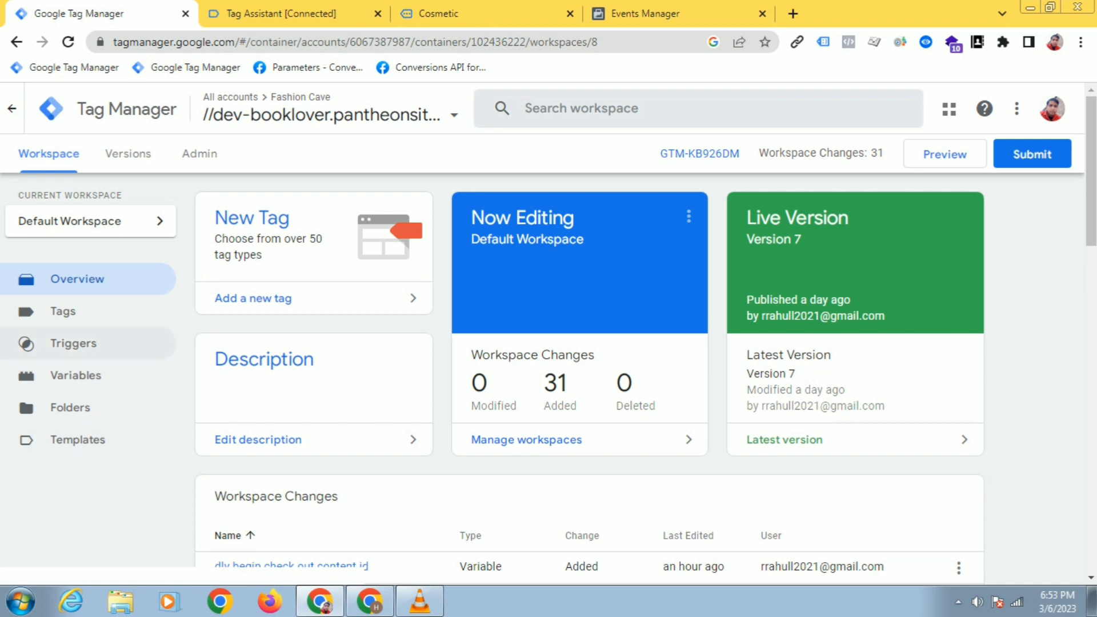
{"action": "left_click", "coordinate": [62, 311]}
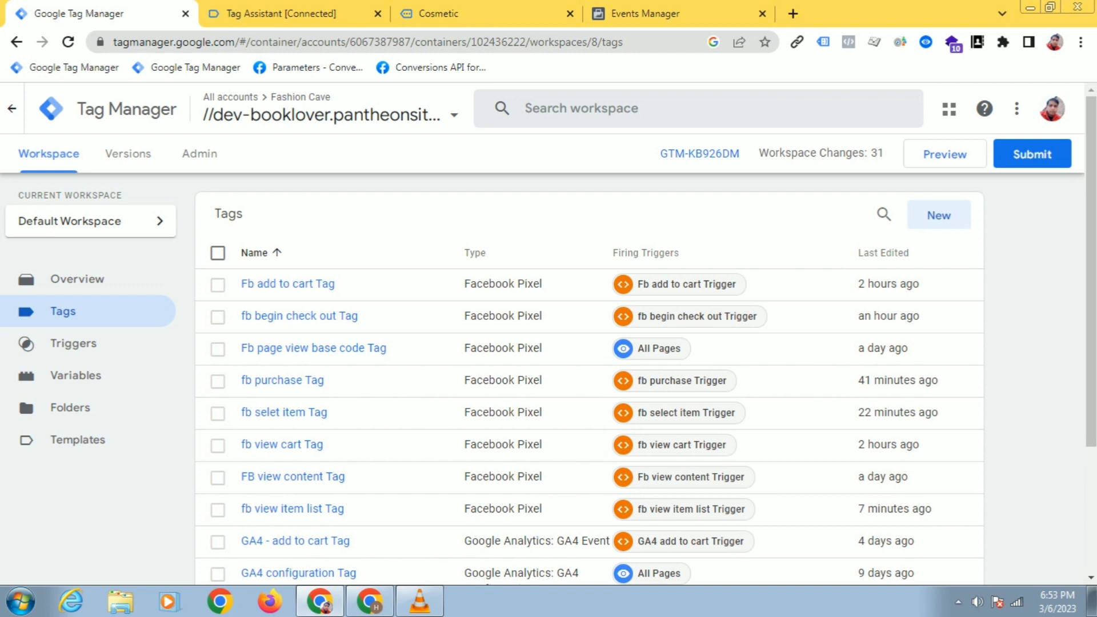
{"action": "scroll", "coordinate": [286, 382], "scroll_direction": "down", "scroll_amount": 3}
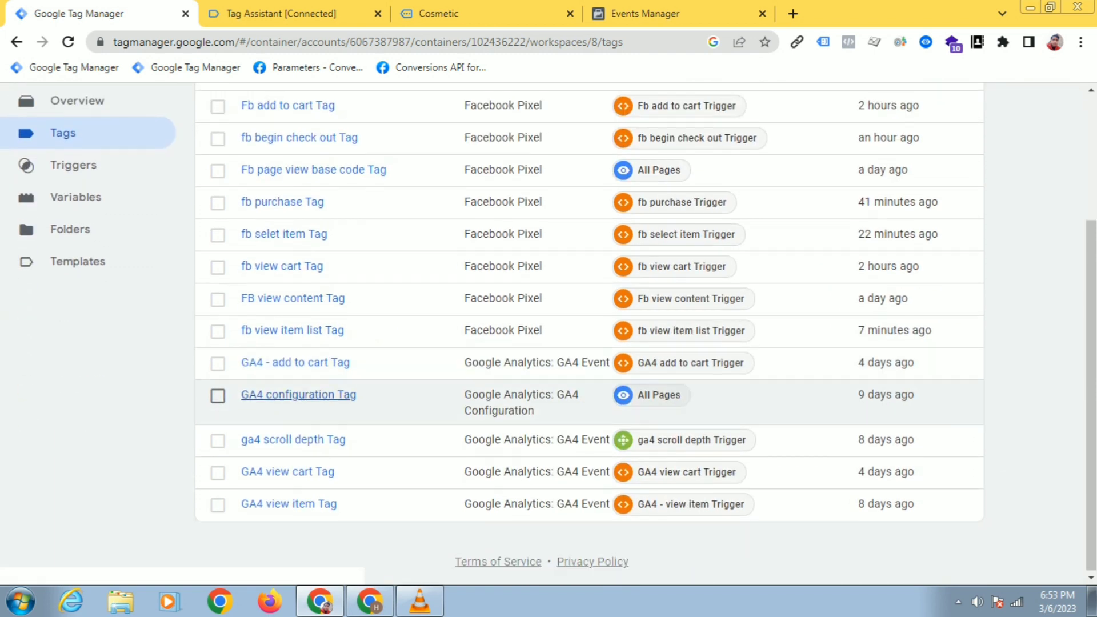
{"action": "scroll", "coordinate": [286, 388], "scroll_direction": "up", "scroll_amount": 3}
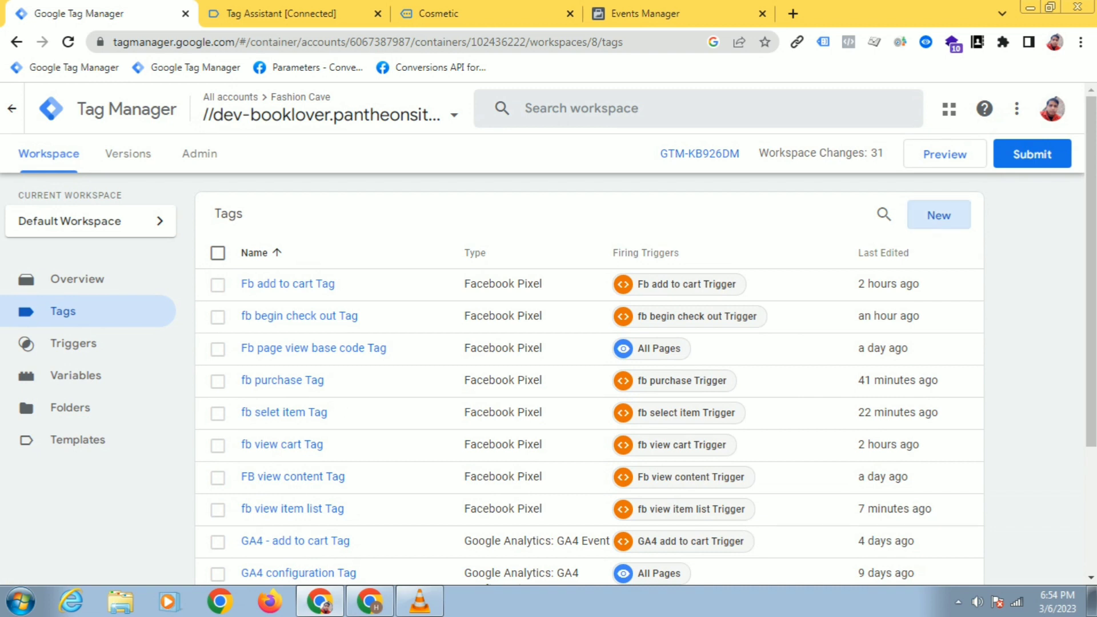
- Create a new tag and name it "fb 10 sec page Tag"
{"action": "left_click", "coordinate": [939, 215]}
{"action": "double_click", "coordinate": [250, 109]}
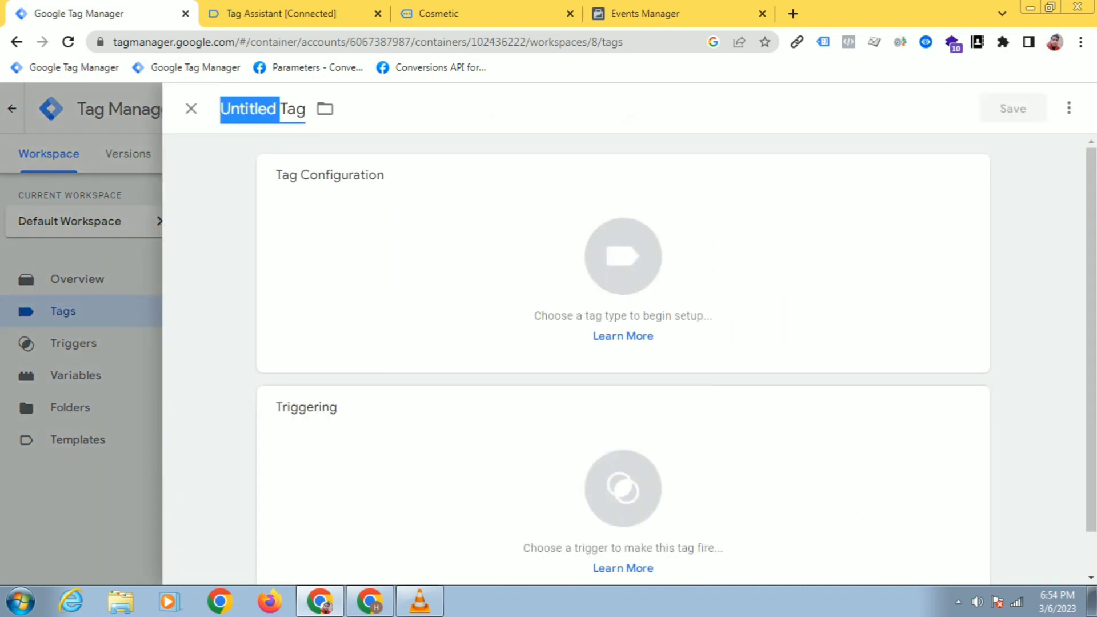
{"action": "type", "text": "fb "}
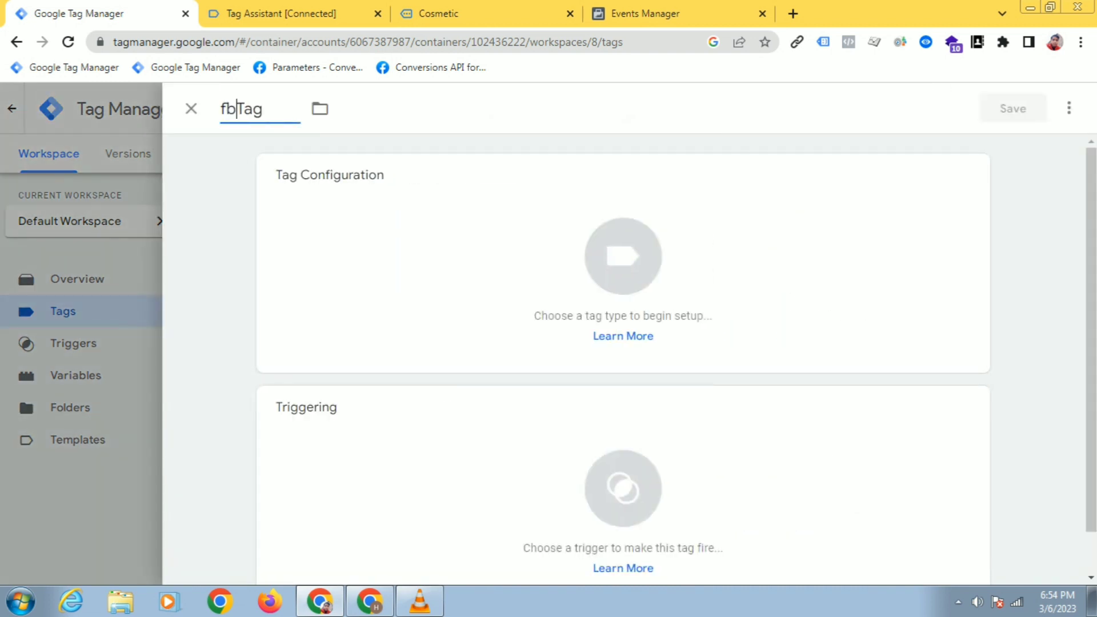
{"action": "type", "text": "10 "}
{"action": "type", "text": "sec p"}
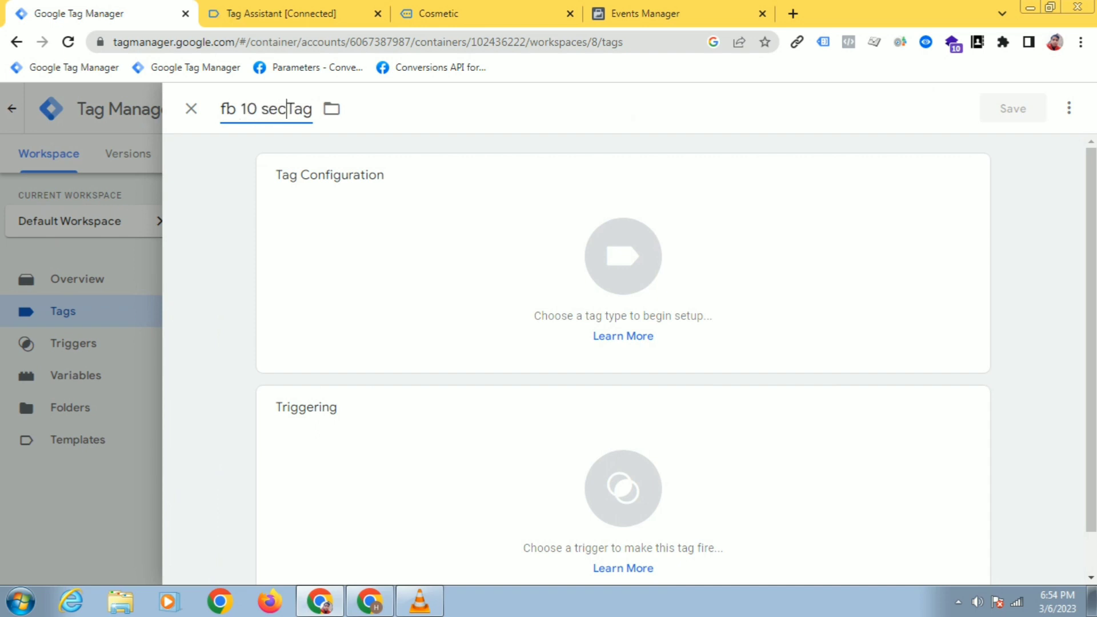
{"action": "type", "text": "age"}
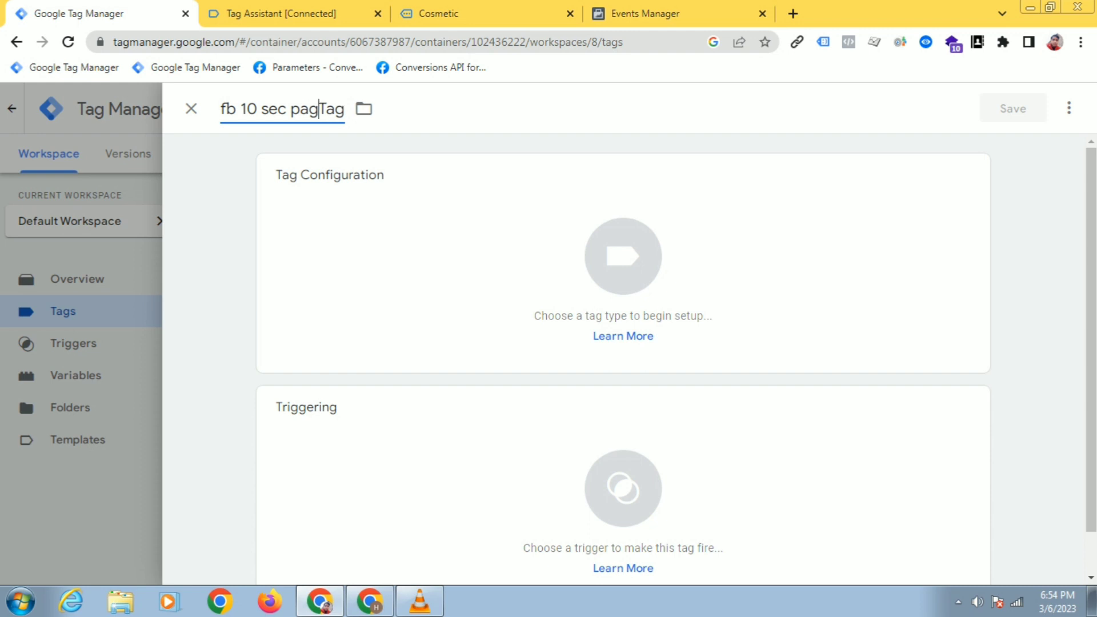
- Set the new tag's type to the Facebook Pixel template
{"action": "left_click", "coordinate": [624, 269]}
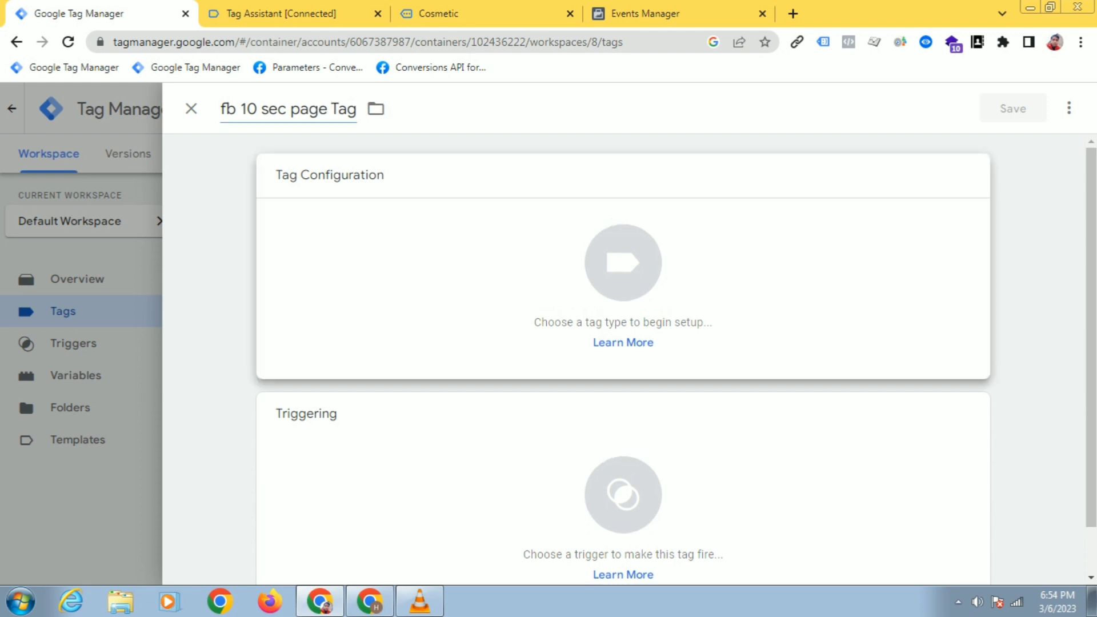
{"action": "scroll", "coordinate": [674, 347], "scroll_direction": "down", "scroll_amount": 1}
{"action": "scroll", "coordinate": [799, 371], "scroll_direction": "down", "scroll_amount": 7}
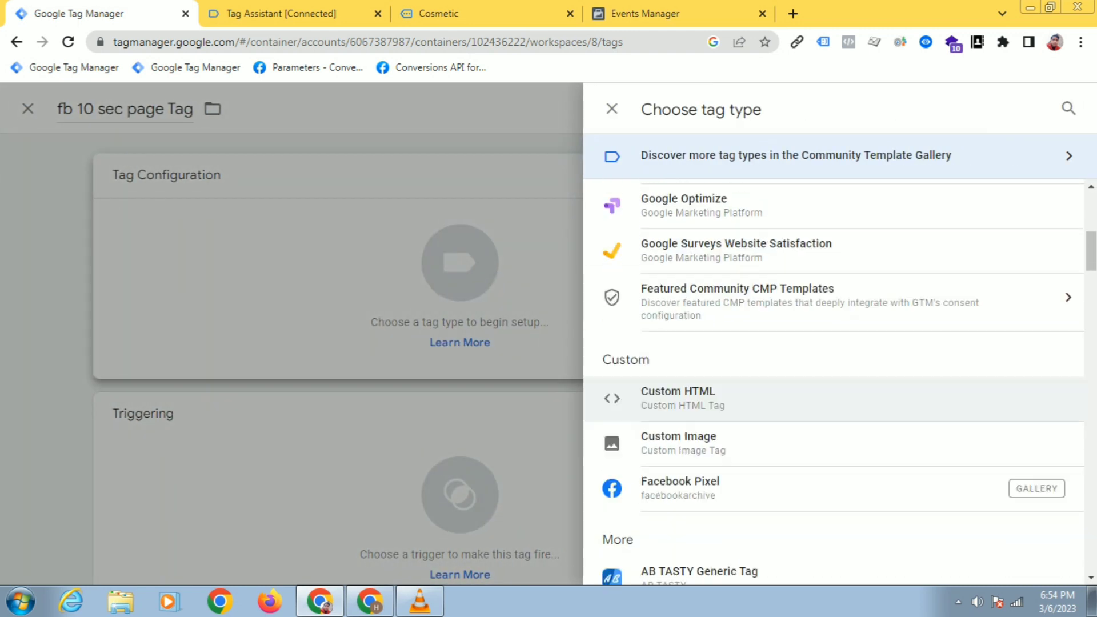
{"action": "left_click", "coordinate": [680, 406]}
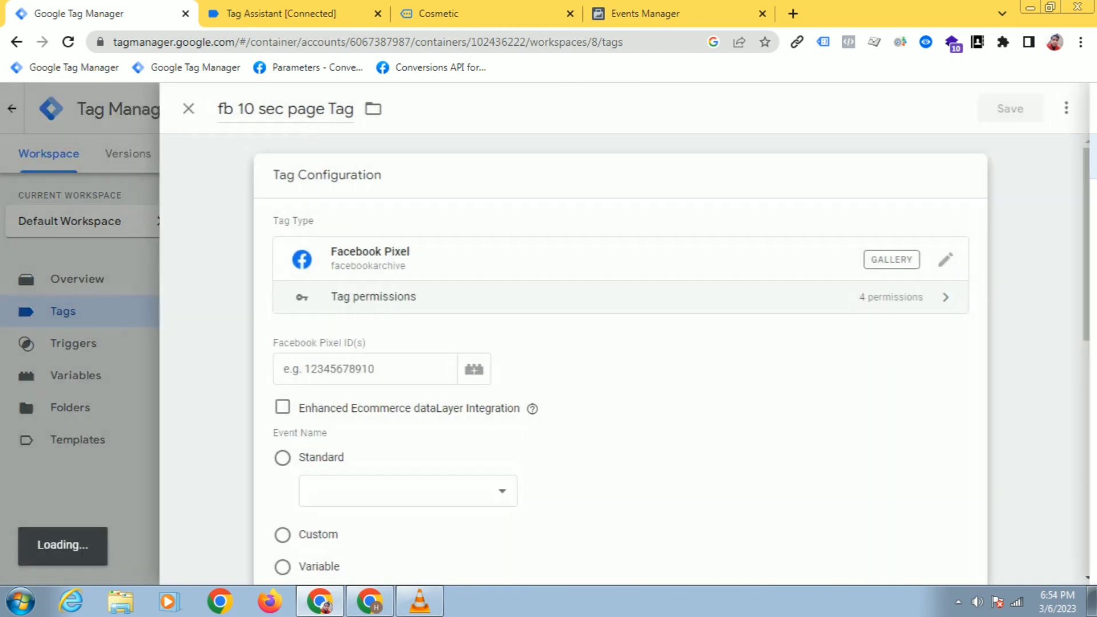
- Fill the tag's Facebook Pixel ID with the existing "fb contant variable" constant
{"action": "left_click", "coordinate": [477, 369]}
{"action": "scroll", "coordinate": [476, 365], "scroll_direction": "down", "scroll_amount": 5}
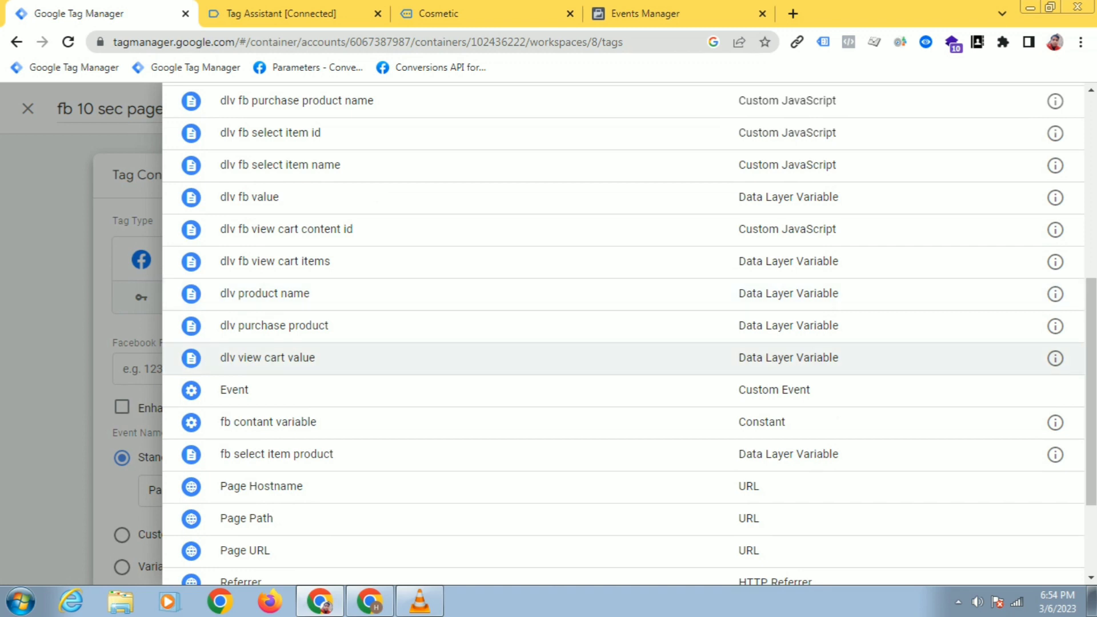
{"action": "scroll", "coordinate": [622, 348], "scroll_direction": "down", "scroll_amount": 1}
{"action": "scroll", "coordinate": [623, 349], "scroll_direction": "down", "scroll_amount": 1}
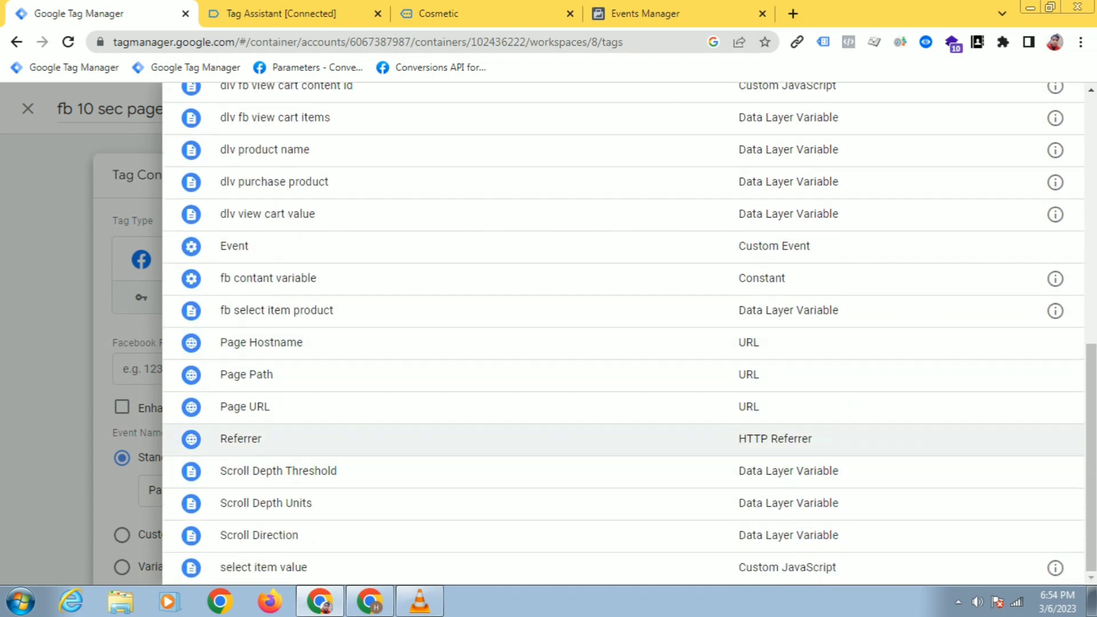
{"action": "scroll", "coordinate": [623, 343], "scroll_direction": "up", "scroll_amount": 2}
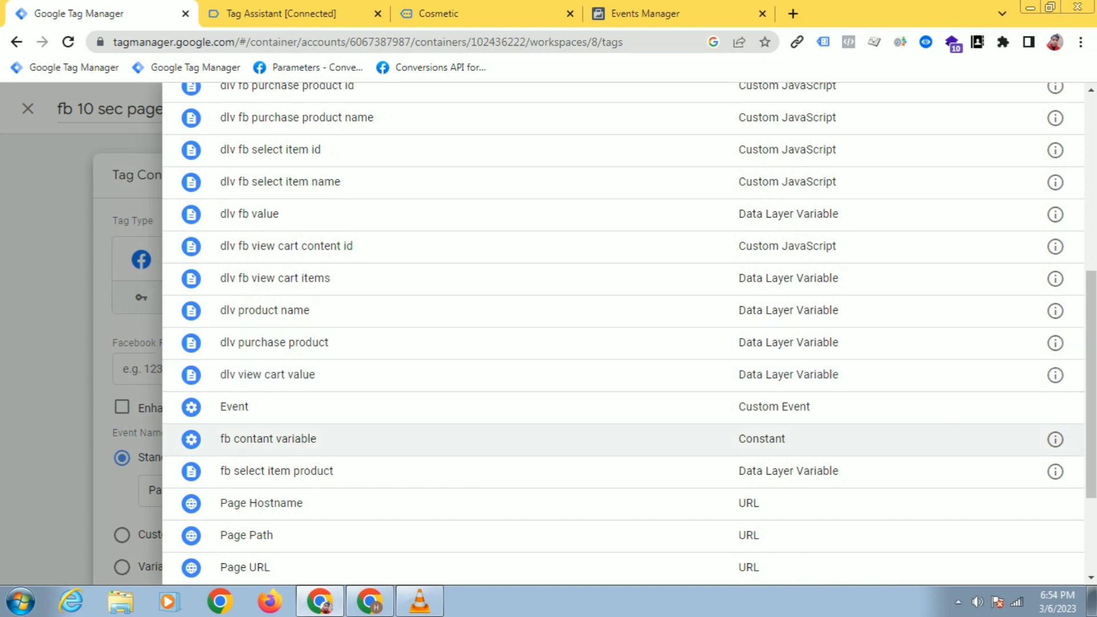
{"action": "left_click", "coordinate": [622, 438]}
- Switch the tag's event name to Custom and enter "fb_10_sec" as the event name
{"action": "scroll", "coordinate": [623, 360], "scroll_direction": "down", "scroll_amount": 1}
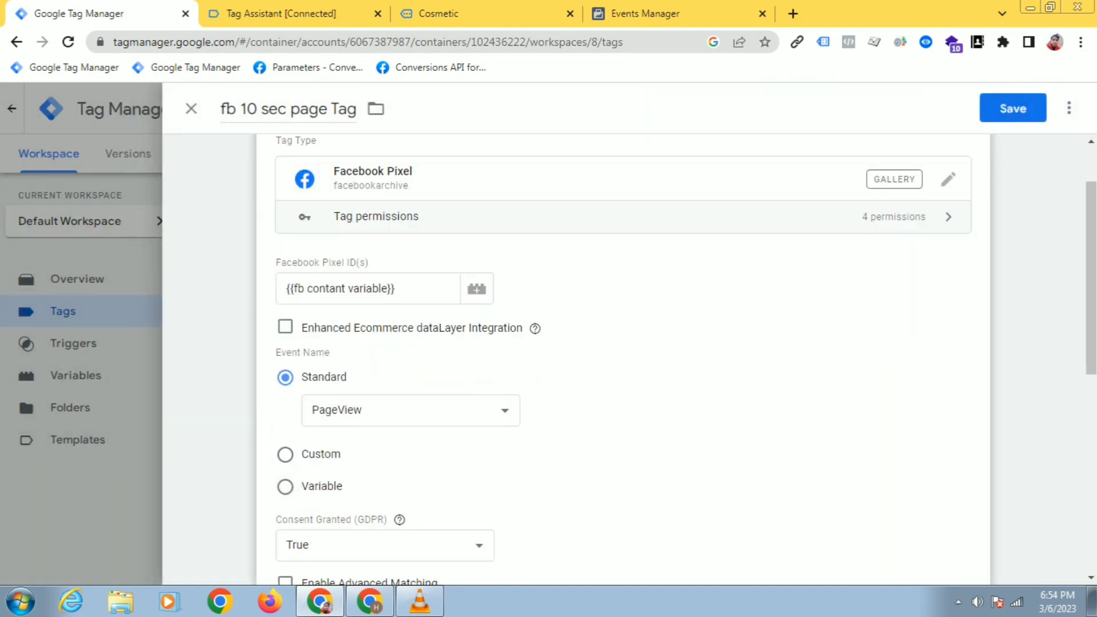
{"action": "scroll", "coordinate": [623, 360], "scroll_direction": "down", "scroll_amount": 1}
{"action": "left_click", "coordinate": [285, 374]}
{"action": "left_click", "coordinate": [343, 363]}
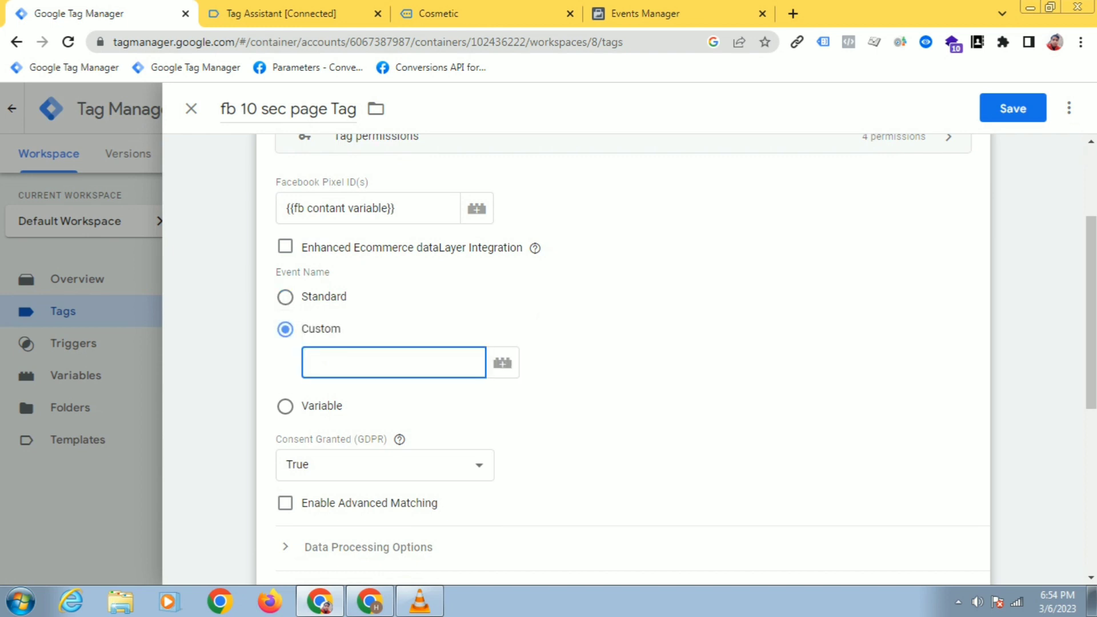
{"action": "type", "text": "fb_10_sec"}
{"action": "key", "text": "ctrl+a"}
{"action": "left_click", "coordinate": [351, 363]}
{"action": "left_click_drag", "start_coordinate": [364, 362], "coordinate": [311, 362]}
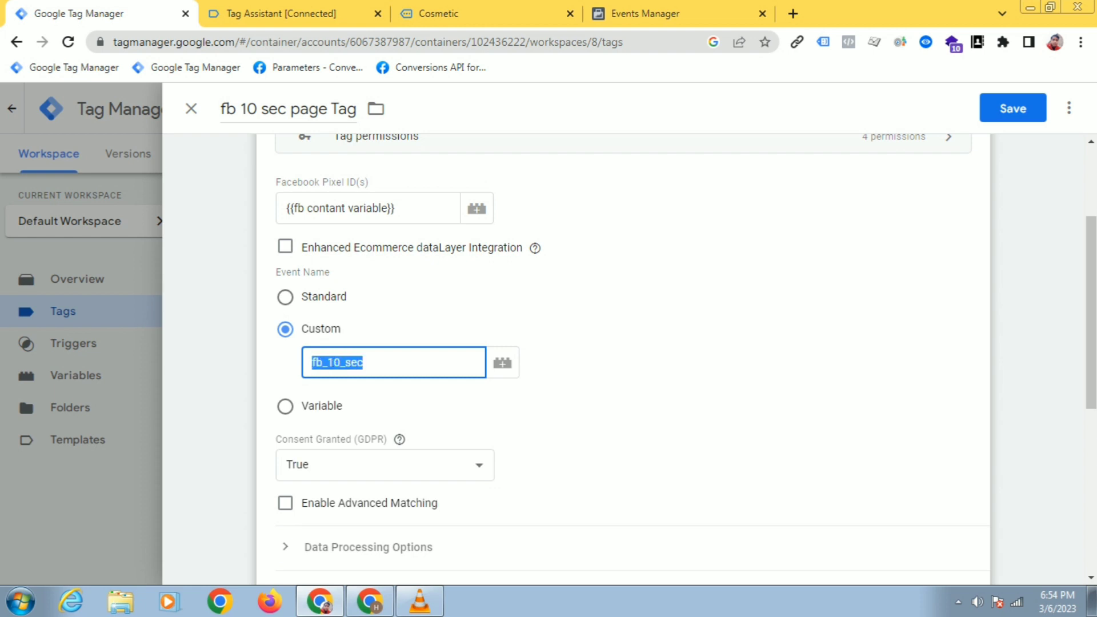
{"action": "left_click", "coordinate": [340, 363]}
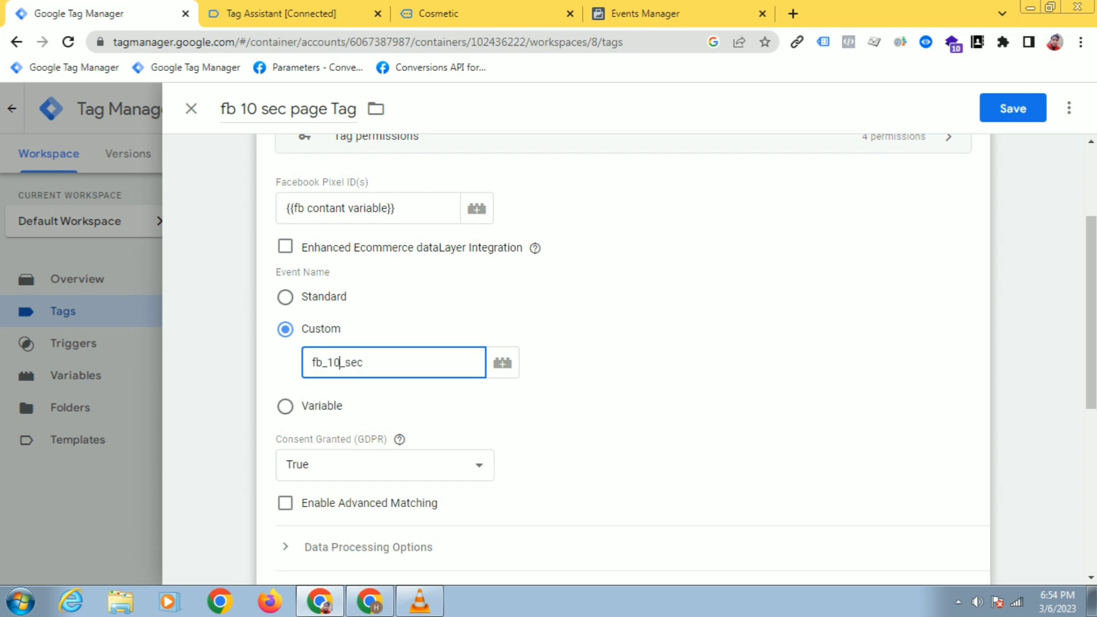
- Start a new trigger for the tag from its Triggering section instead of picking an existing one
{"action": "scroll", "coordinate": [622, 360], "scroll_direction": "down", "scroll_amount": 3}
{"action": "scroll", "coordinate": [622, 360], "scroll_direction": "down", "scroll_amount": 1}
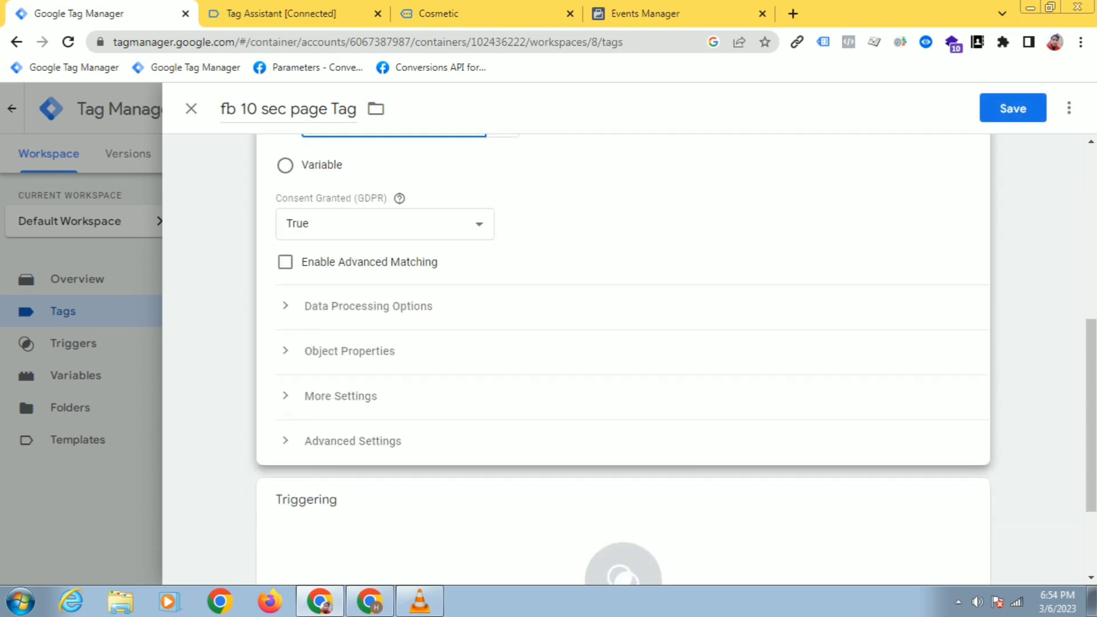
{"action": "scroll", "coordinate": [622, 360], "scroll_direction": "down", "scroll_amount": 1}
{"action": "scroll", "coordinate": [623, 360], "scroll_direction": "down", "scroll_amount": 1}
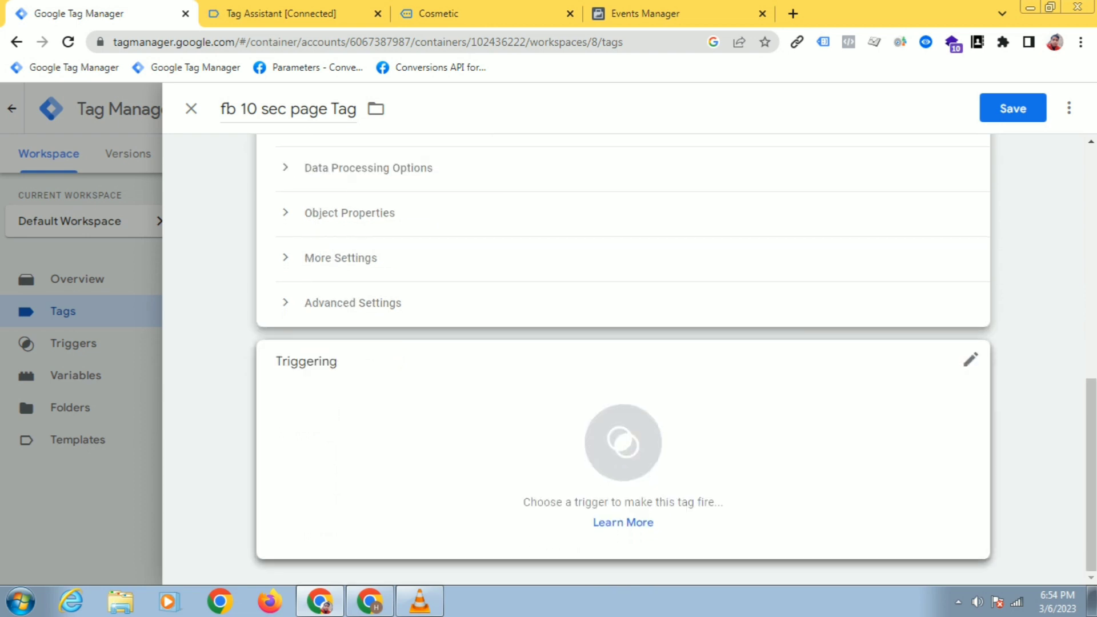
{"action": "scroll", "coordinate": [623, 360], "scroll_direction": "up", "scroll_amount": 2}
{"action": "scroll", "coordinate": [623, 360], "scroll_direction": "down", "scroll_amount": 2}
{"action": "left_click", "coordinate": [623, 442]}
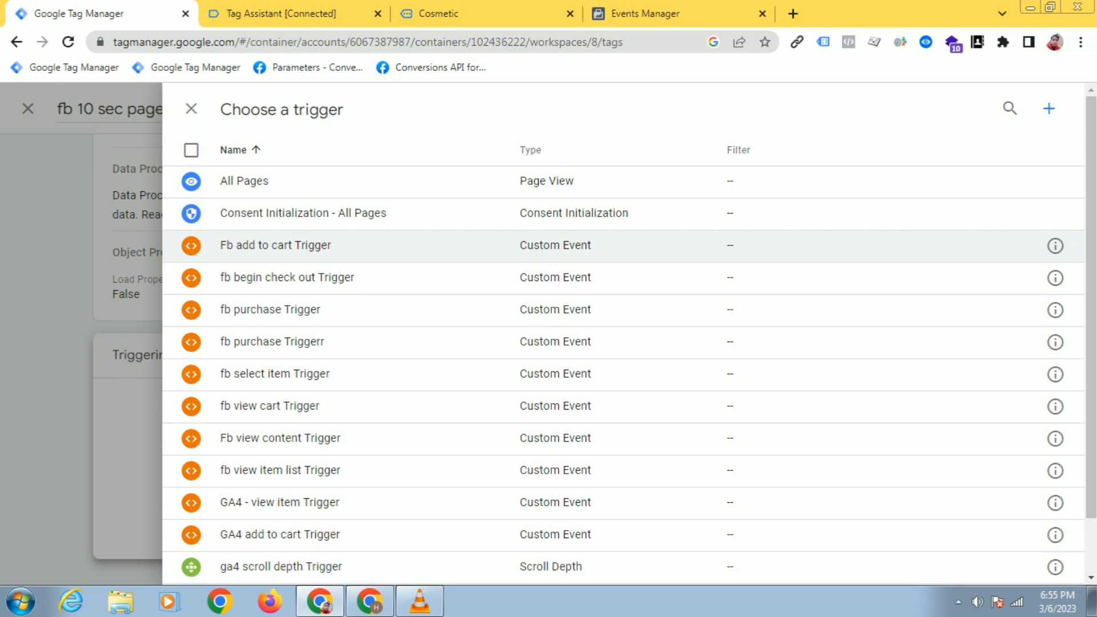
{"action": "scroll", "coordinate": [623, 374], "scroll_direction": "down", "scroll_amount": 1}
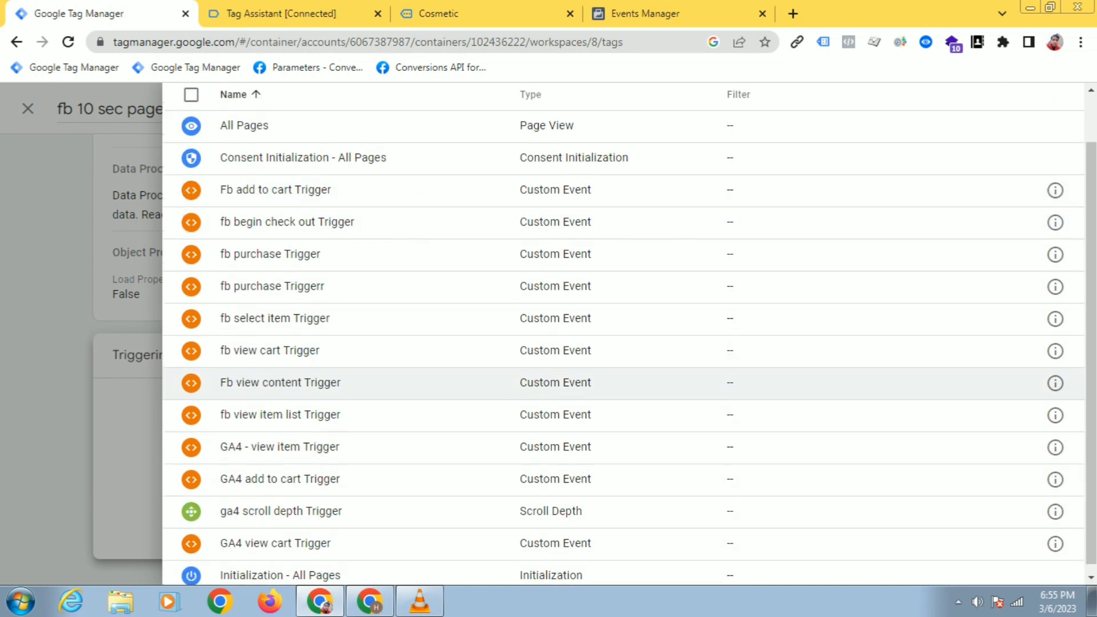
{"action": "scroll", "coordinate": [623, 374], "scroll_direction": "up", "scroll_amount": 1}
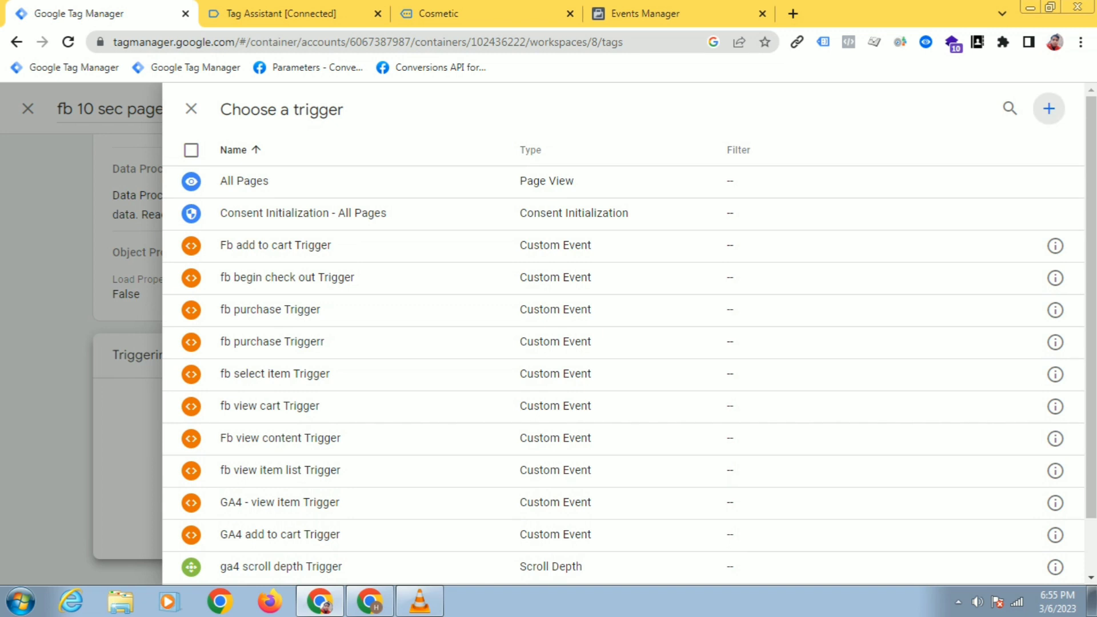
{"action": "left_click", "coordinate": [1048, 109]}
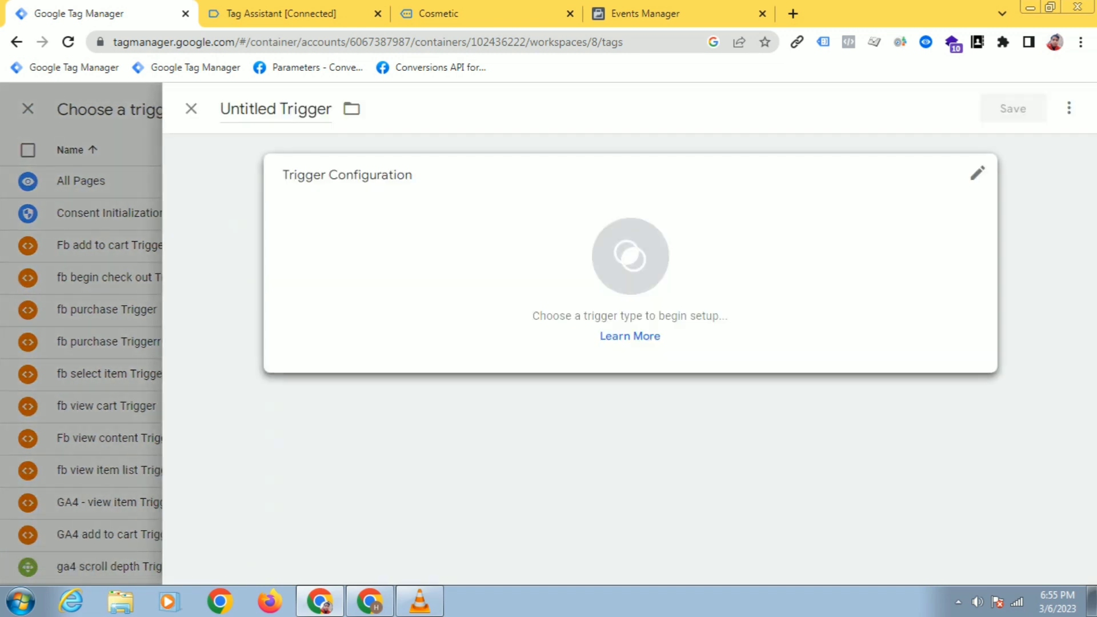
- Name the new trigger "fb 10 sec page Trigger"
{"action": "double_click", "coordinate": [255, 109]}
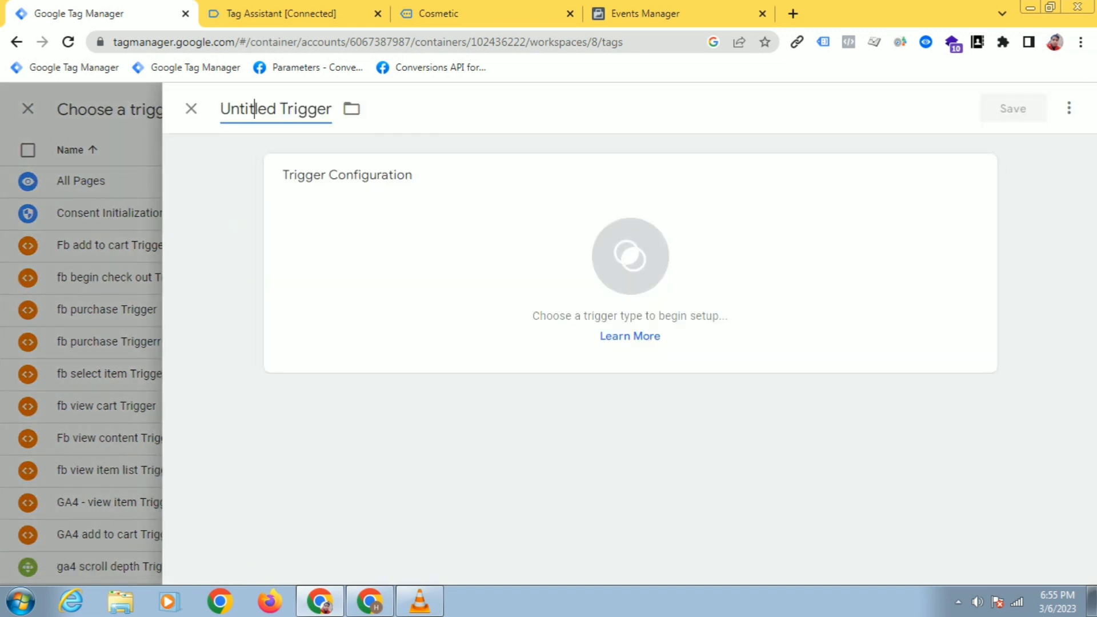
{"action": "key", "text": "BackSpace"}
{"action": "type", "text": "fb 1"}
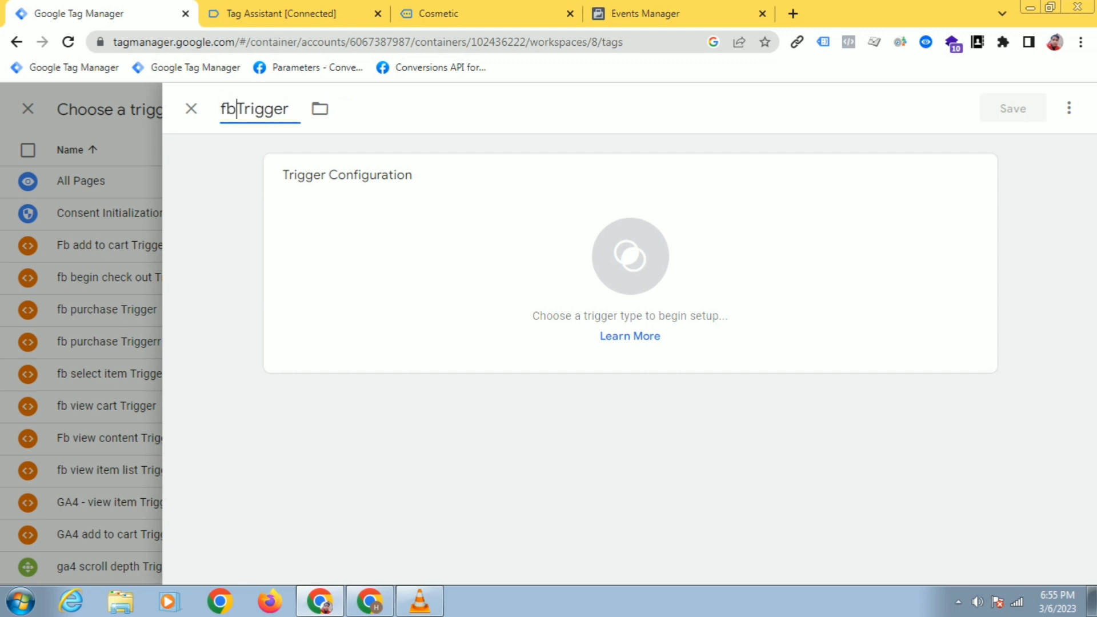
{"action": "type", "text": "01"}
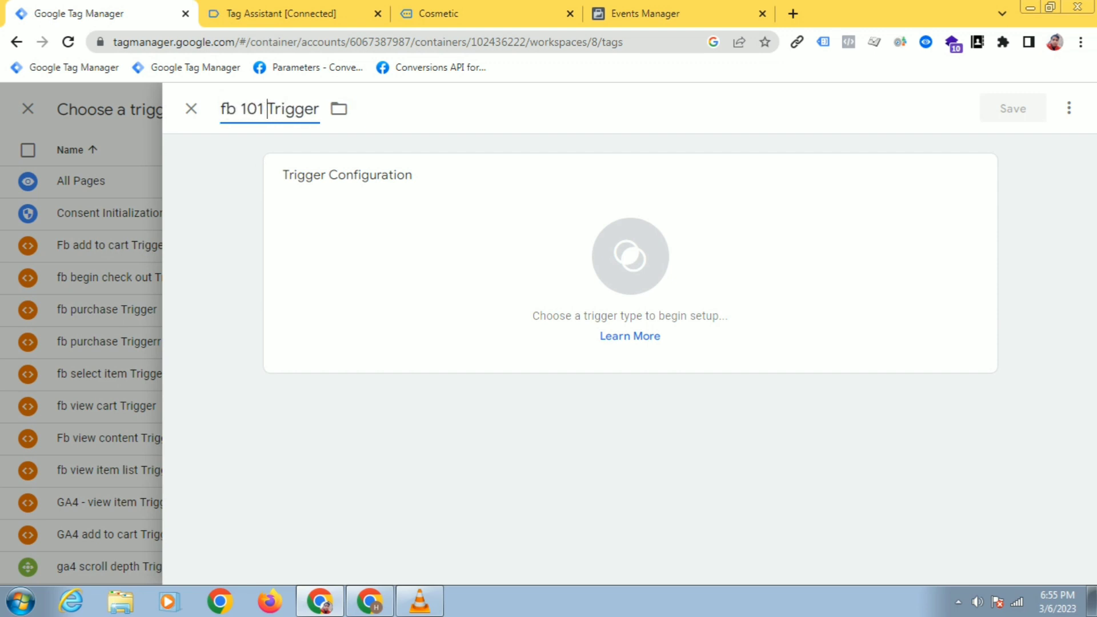
{"action": "key", "text": "BackSpace"}
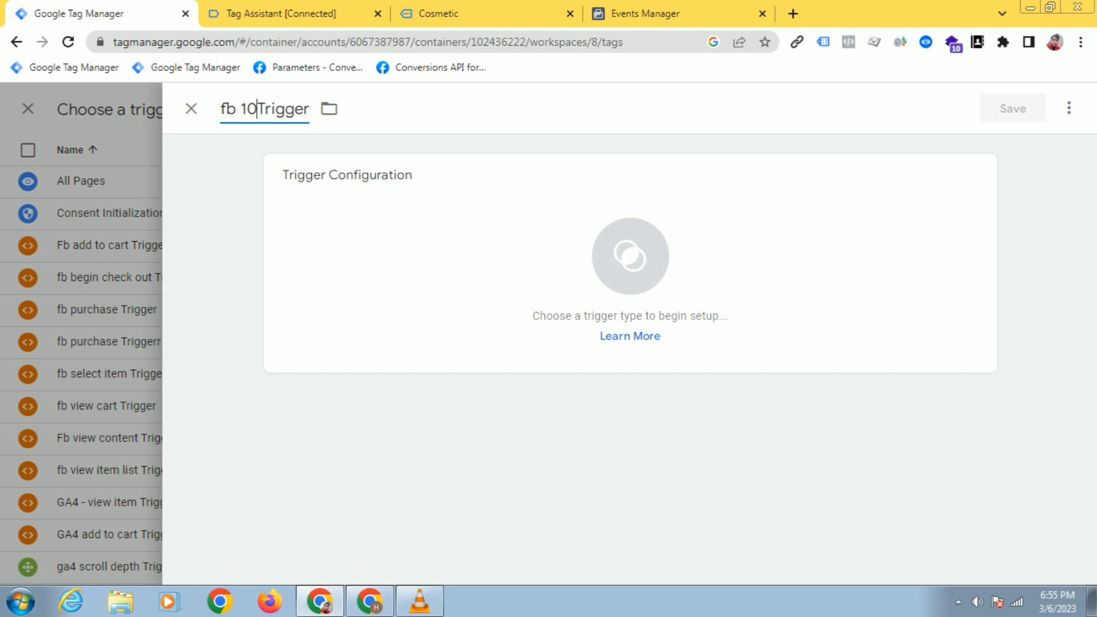
{"action": "type", "text": "sec p"}
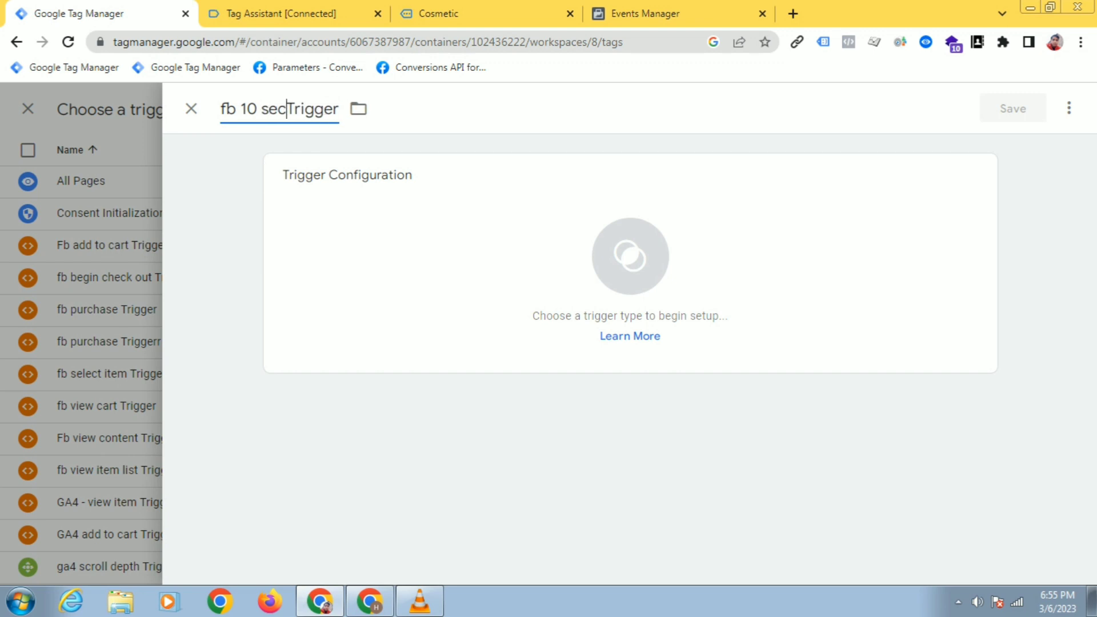
{"action": "type", "text": "age"}
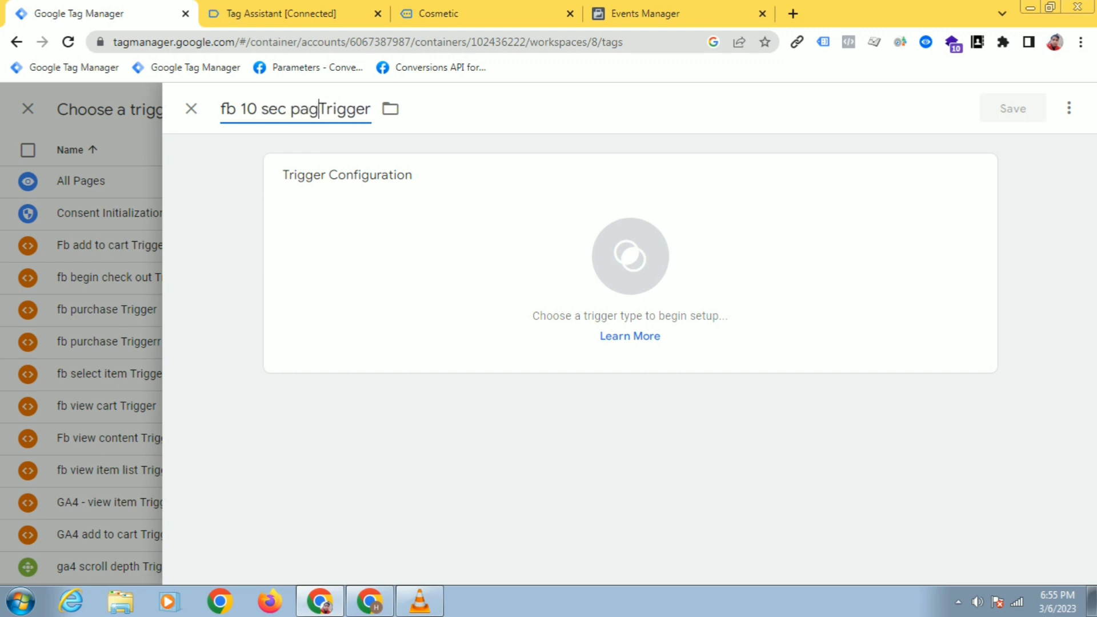
- Set the trigger's type to Timer
{"action": "left_click", "coordinate": [630, 263]}
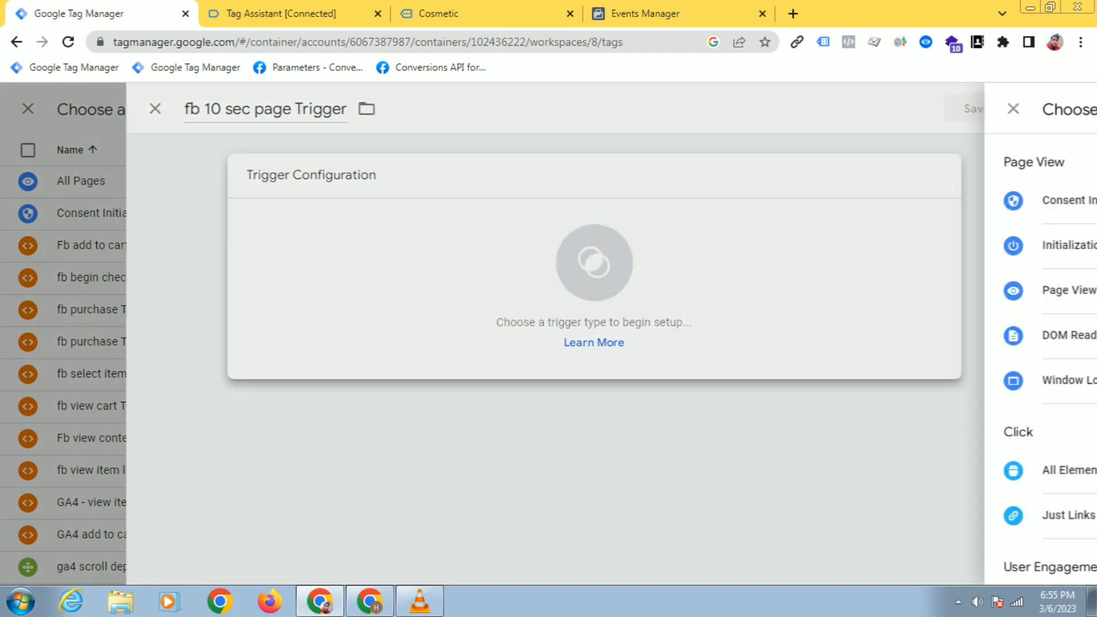
{"action": "scroll", "coordinate": [685, 320], "scroll_direction": "down", "scroll_amount": 1}
{"action": "scroll", "coordinate": [685, 354], "scroll_direction": "down", "scroll_amount": 1}
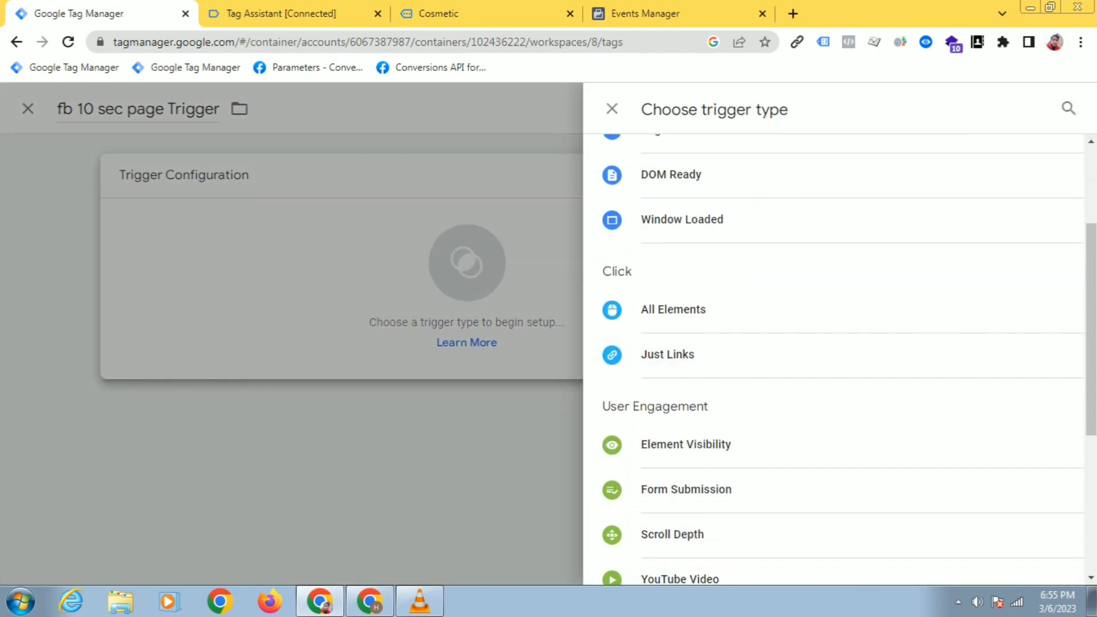
{"action": "scroll", "coordinate": [686, 363], "scroll_direction": "down", "scroll_amount": 1}
{"action": "scroll", "coordinate": [685, 408], "scroll_direction": "down", "scroll_amount": 3}
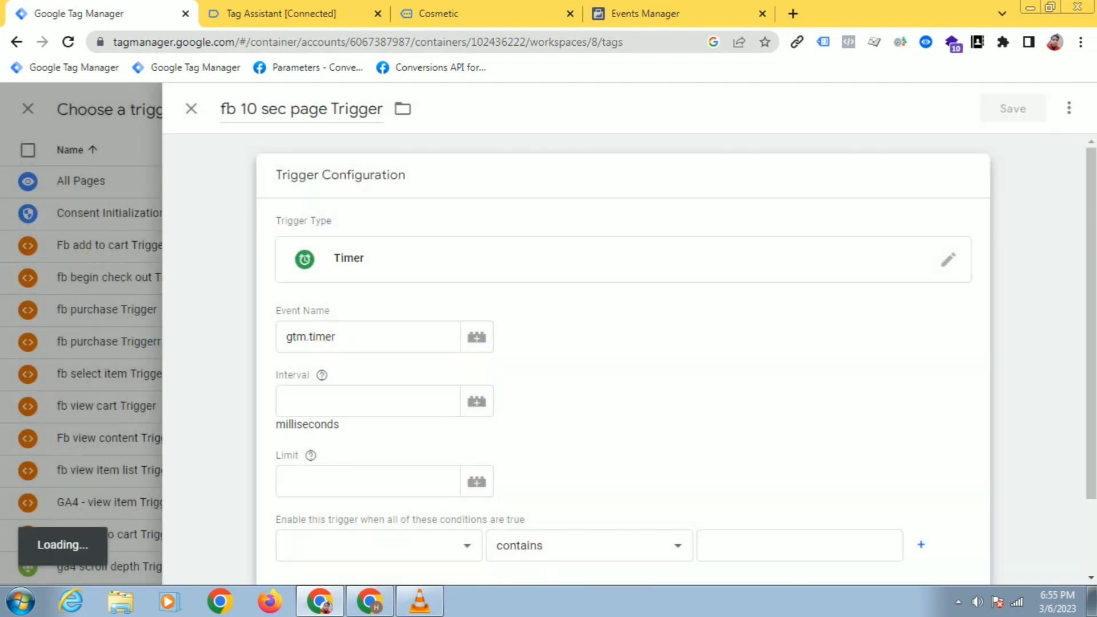
- Set the timer trigger's interval to 10000 milliseconds
{"action": "scroll", "coordinate": [313, 375], "scroll_direction": "down", "scroll_amount": 2}
{"action": "left_click", "coordinate": [337, 321]}
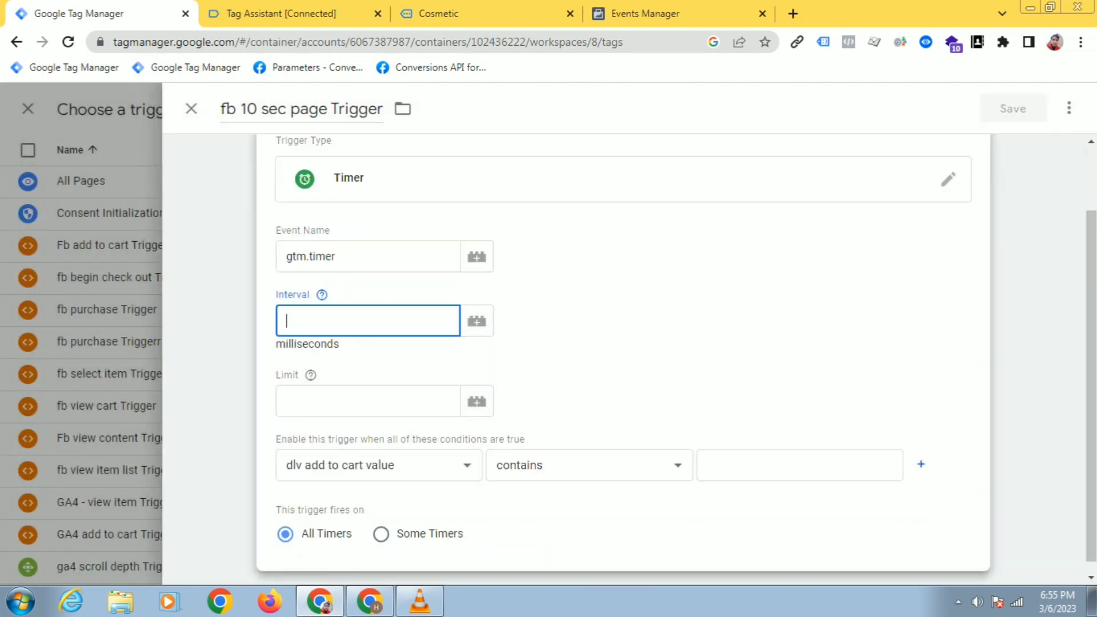
{"action": "left_click_drag", "start_coordinate": [340, 344], "coordinate": [275, 344]}
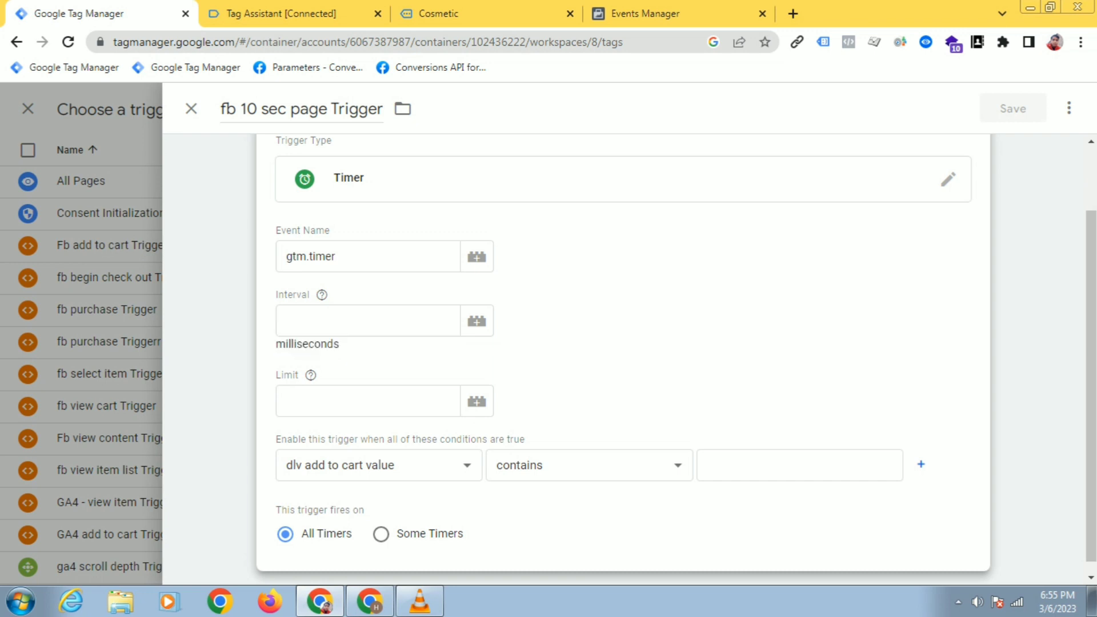
{"action": "left_click", "coordinate": [337, 320]}
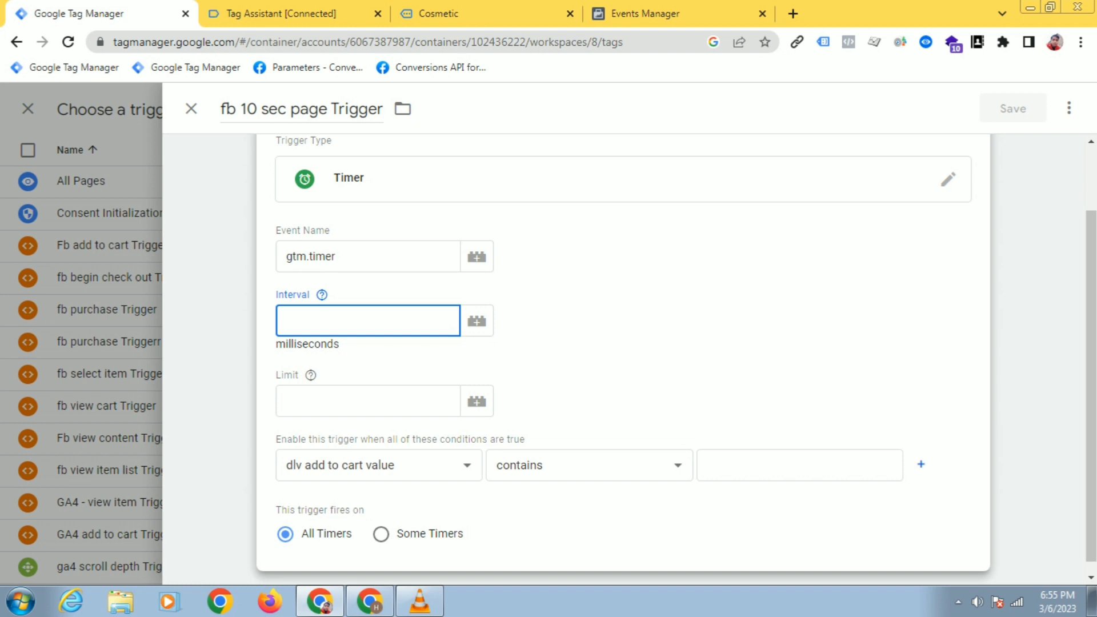
{"action": "left_click_drag", "start_coordinate": [339, 343], "coordinate": [276, 343]}
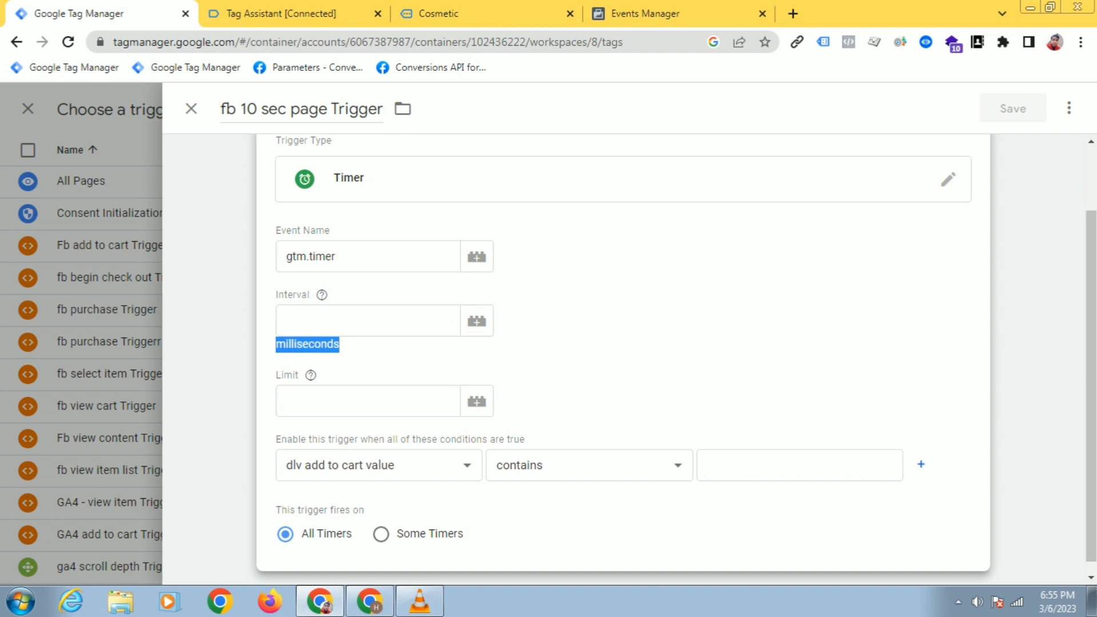
{"action": "left_click", "coordinate": [302, 320]}
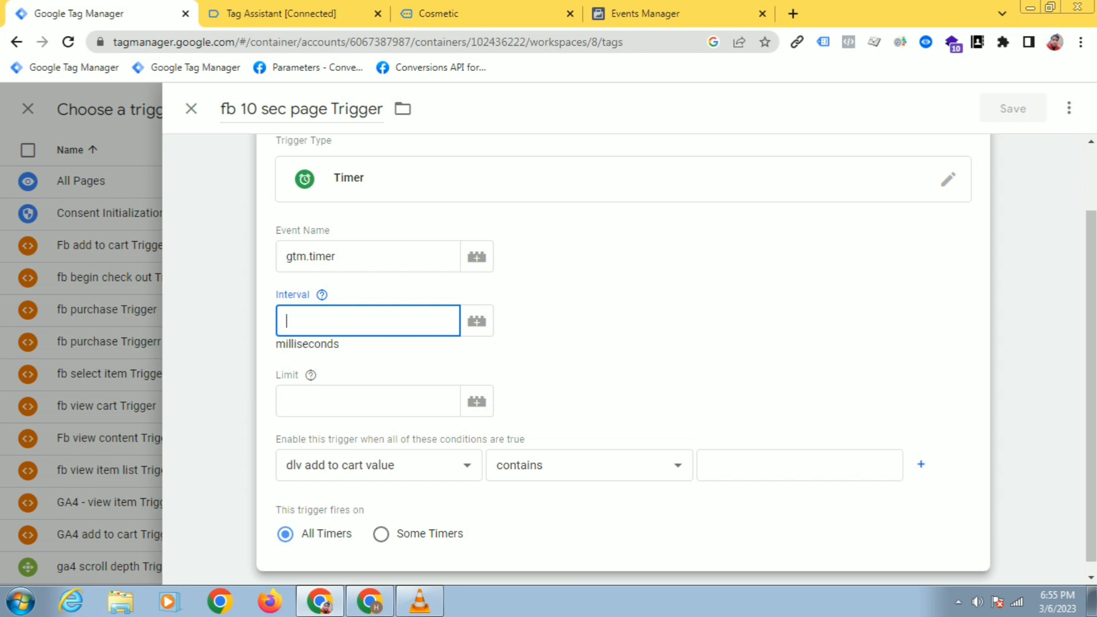
{"action": "type", "text": "10000"}
- Limit the timer trigger to 1 firing
{"action": "scroll", "coordinate": [623, 359], "scroll_direction": "down", "scroll_amount": 1}
{"action": "left_click", "coordinate": [368, 389]}
{"action": "left_click", "coordinate": [640, 360]}
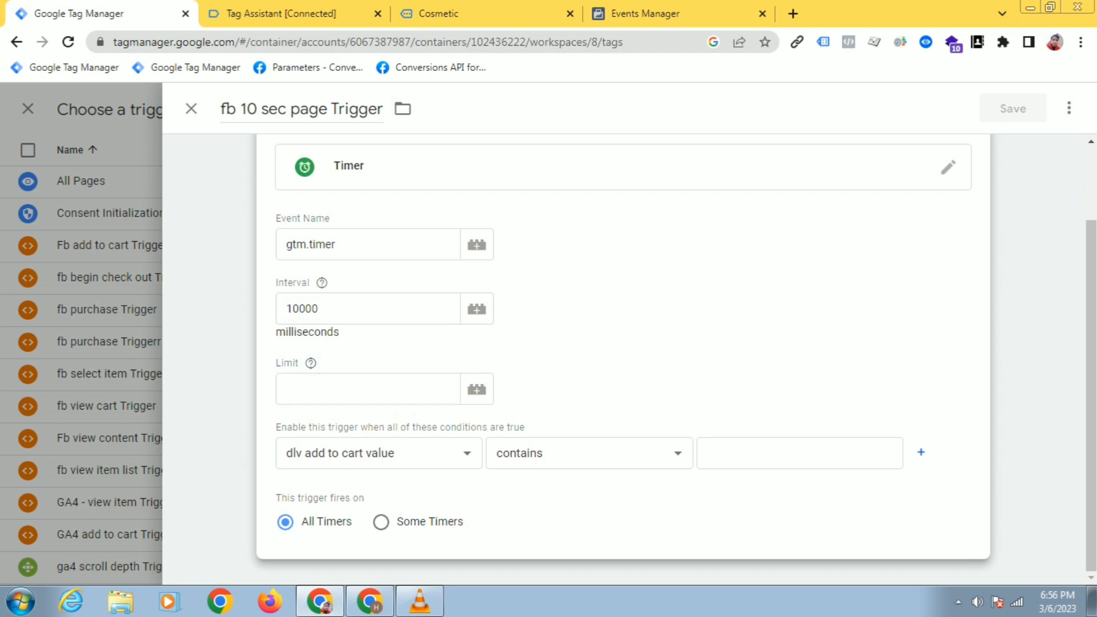
{"action": "left_click", "coordinate": [368, 389]}
{"action": "type", "text": "1"}
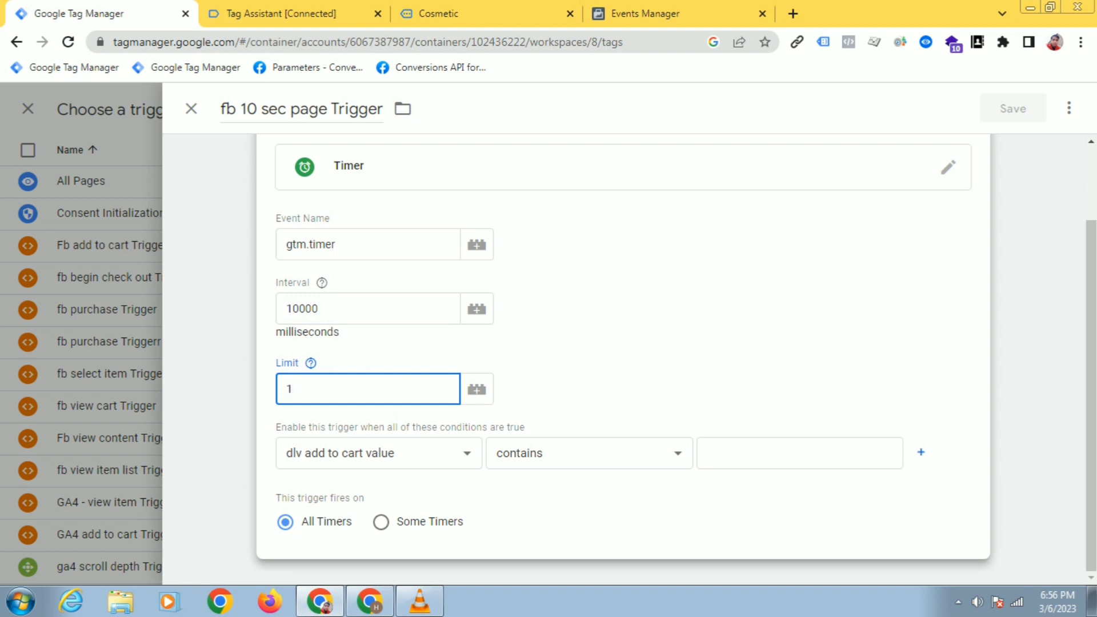
- Set the trigger's enabling condition to Event matches RegEx ".*"
{"action": "left_click", "coordinate": [378, 453]}
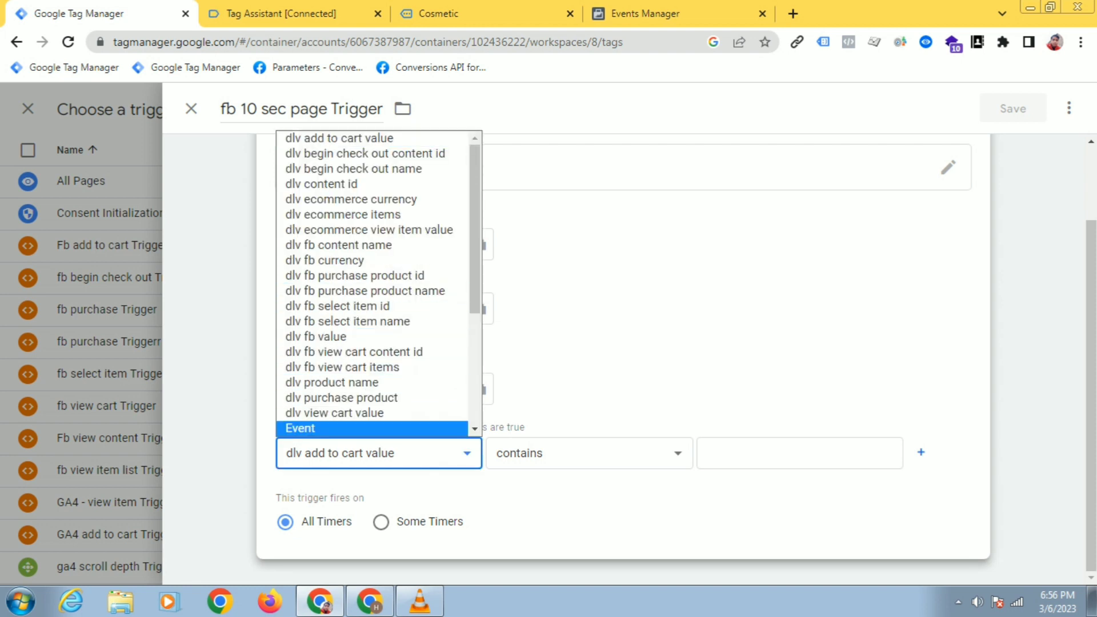
{"action": "left_click", "coordinate": [371, 428]}
{"action": "left_click", "coordinate": [588, 453]}
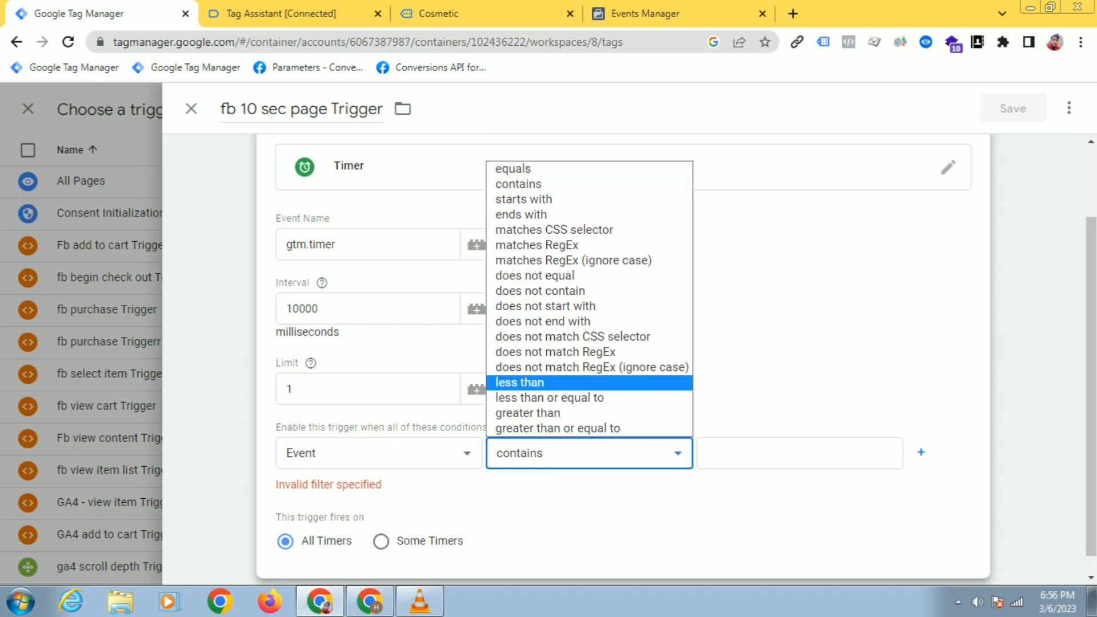
{"action": "left_click", "coordinate": [537, 244]}
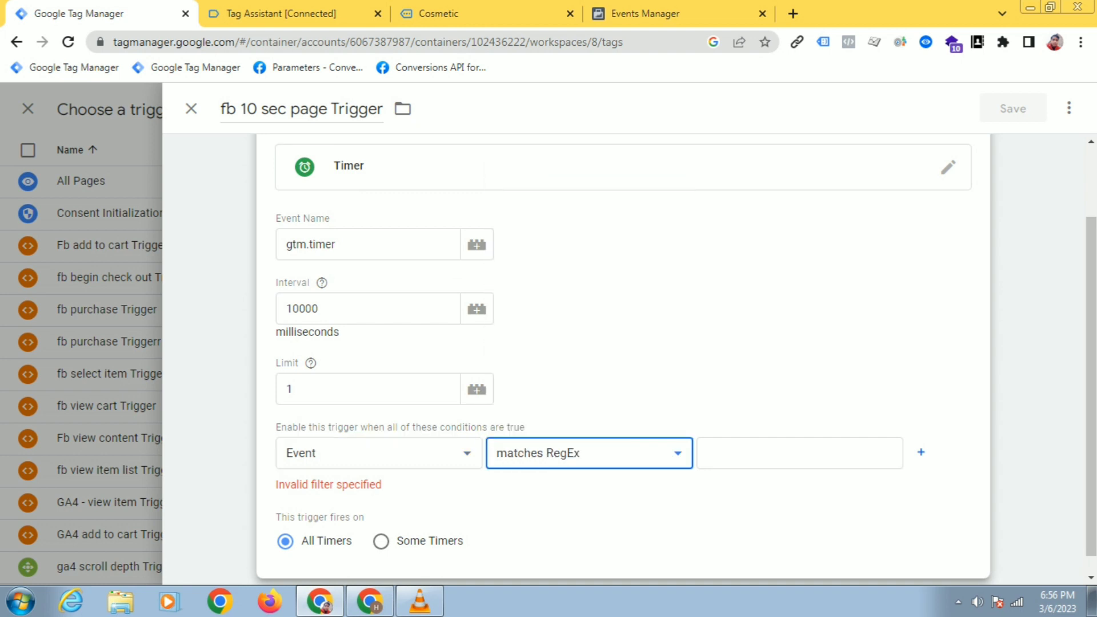
{"action": "left_click", "coordinate": [799, 453]}
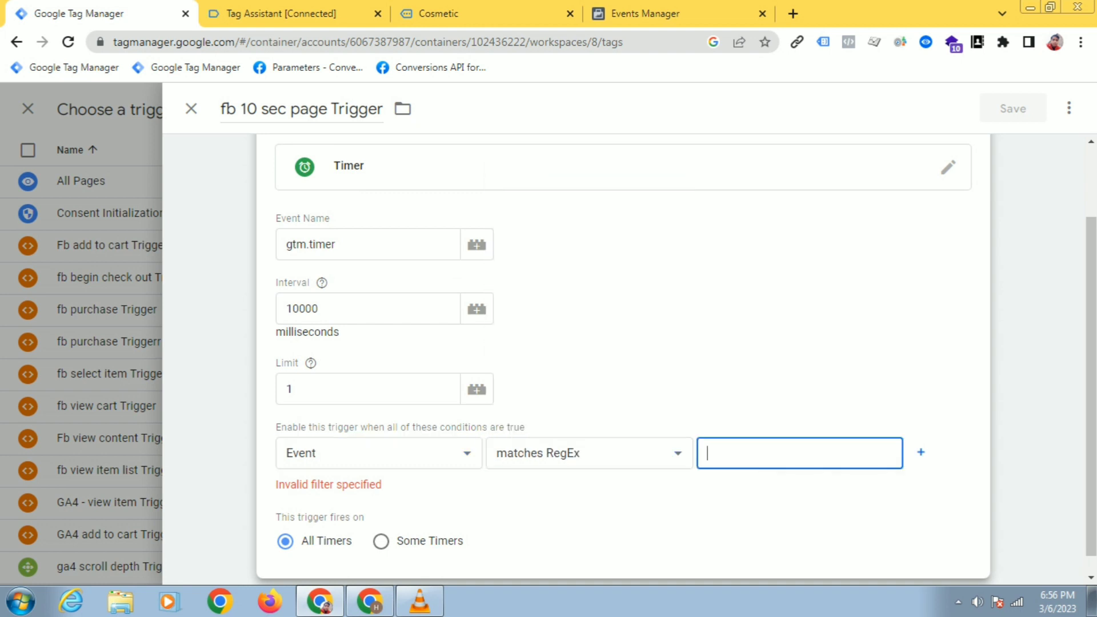
{"action": "type", "text": ".*"}
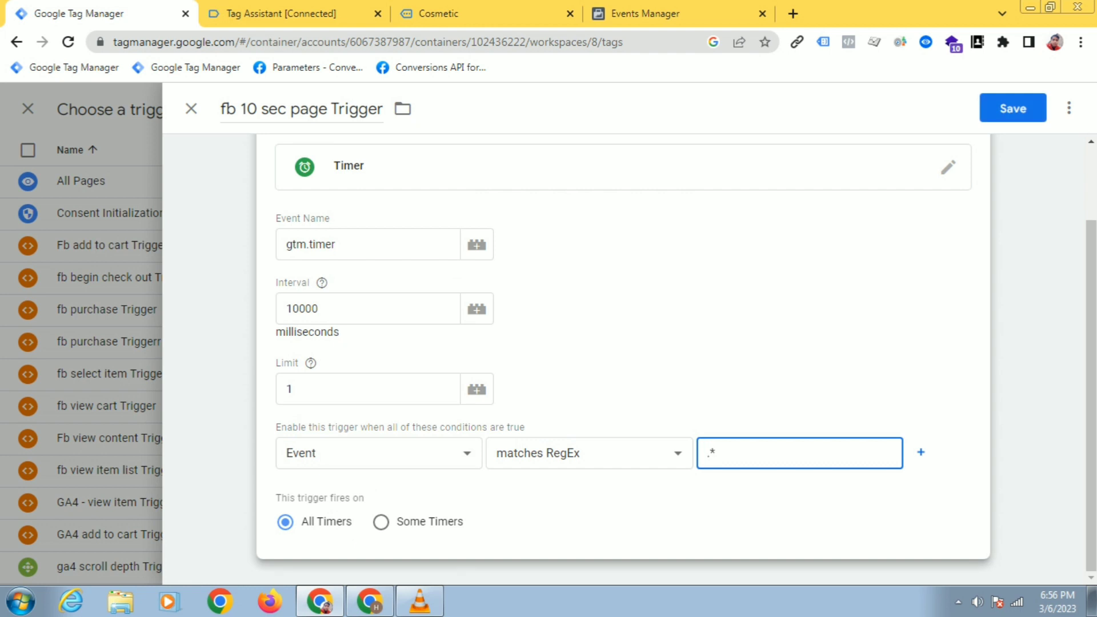
- Review the timer trigger's configuration and save the trigger
{"action": "scroll", "coordinate": [622, 359], "scroll_direction": "up", "scroll_amount": 2}
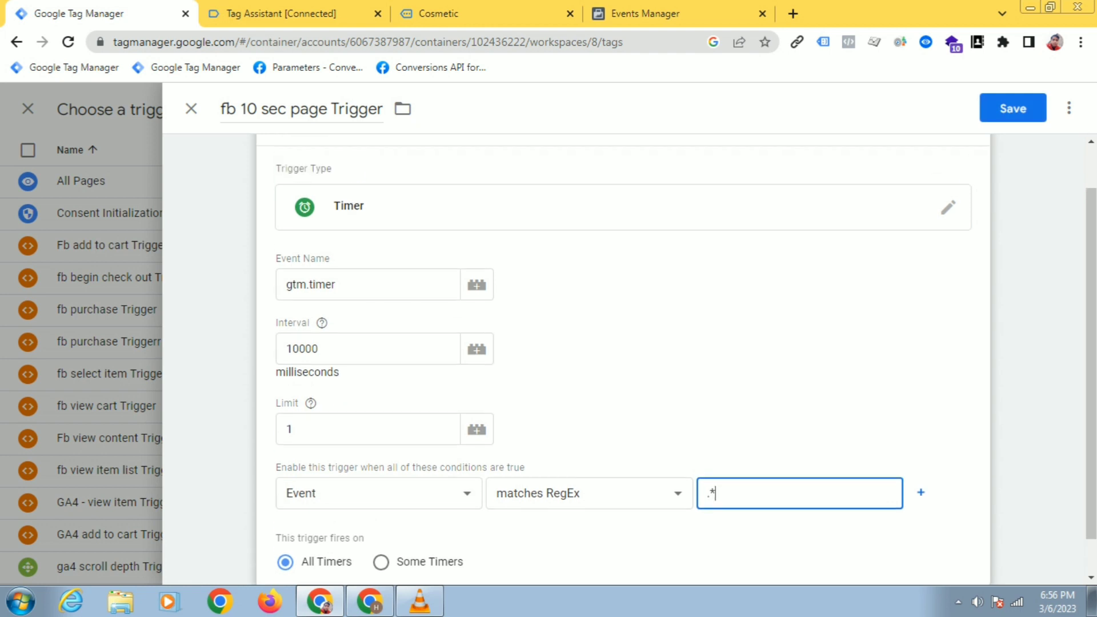
{"action": "scroll", "coordinate": [622, 359], "scroll_direction": "down", "scroll_amount": 2}
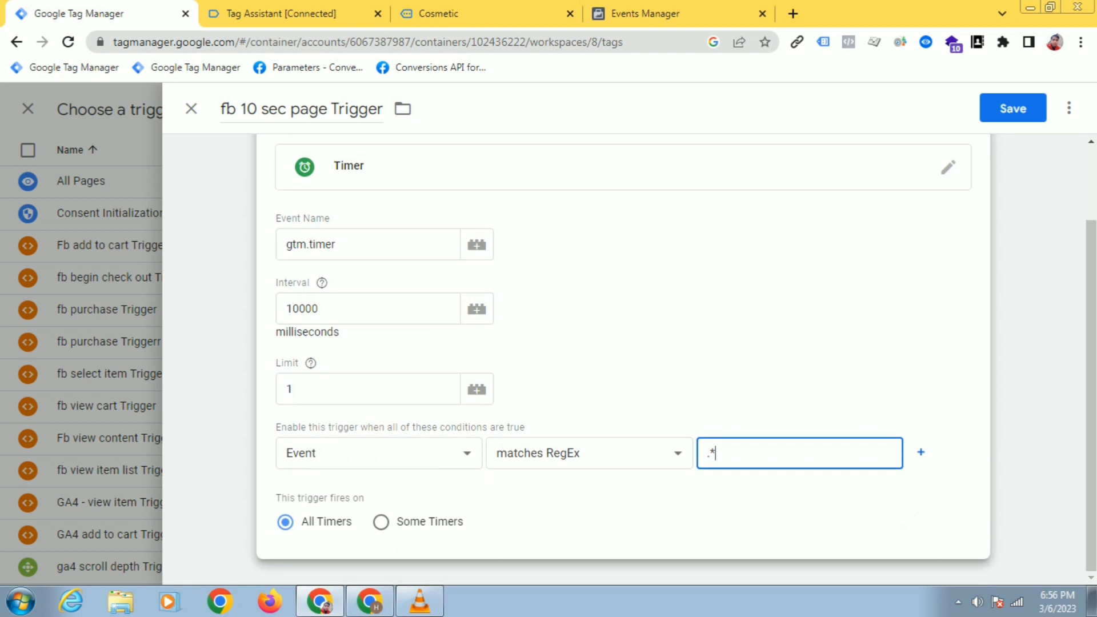
{"action": "scroll", "coordinate": [622, 358], "scroll_direction": "up", "scroll_amount": 2}
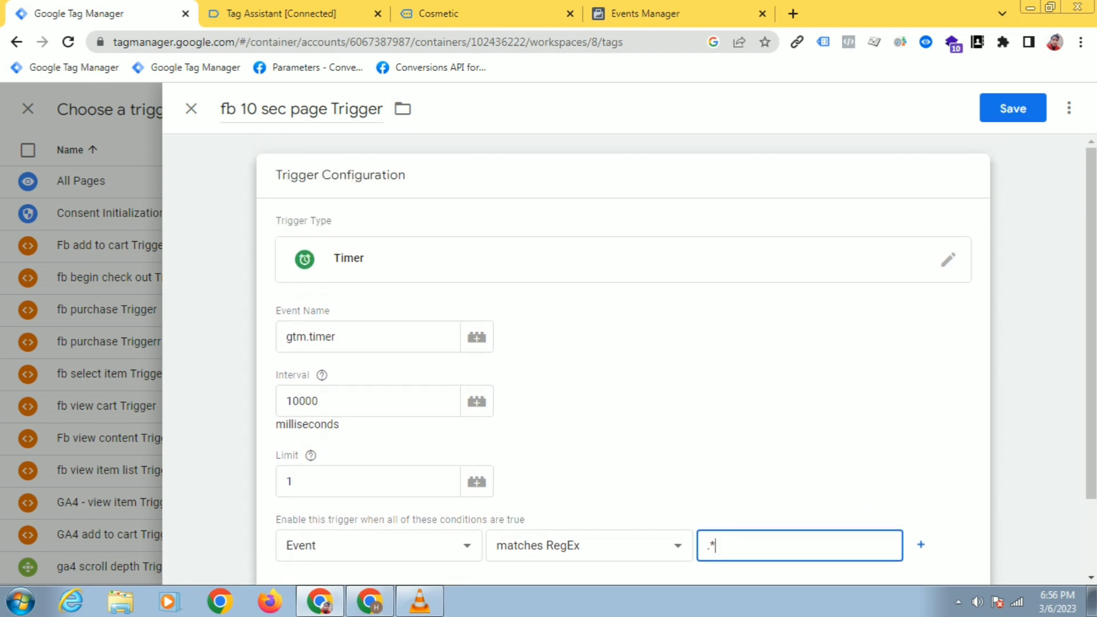
{"action": "scroll", "coordinate": [623, 358], "scroll_direction": "down", "scroll_amount": 2}
{"action": "scroll", "coordinate": [622, 359], "scroll_direction": "up", "scroll_amount": 2}
{"action": "scroll", "coordinate": [623, 358], "scroll_direction": "down", "scroll_amount": 1}
{"action": "scroll", "coordinate": [622, 359], "scroll_direction": "up", "scroll_amount": 1}
{"action": "left_click", "coordinate": [1012, 108]}
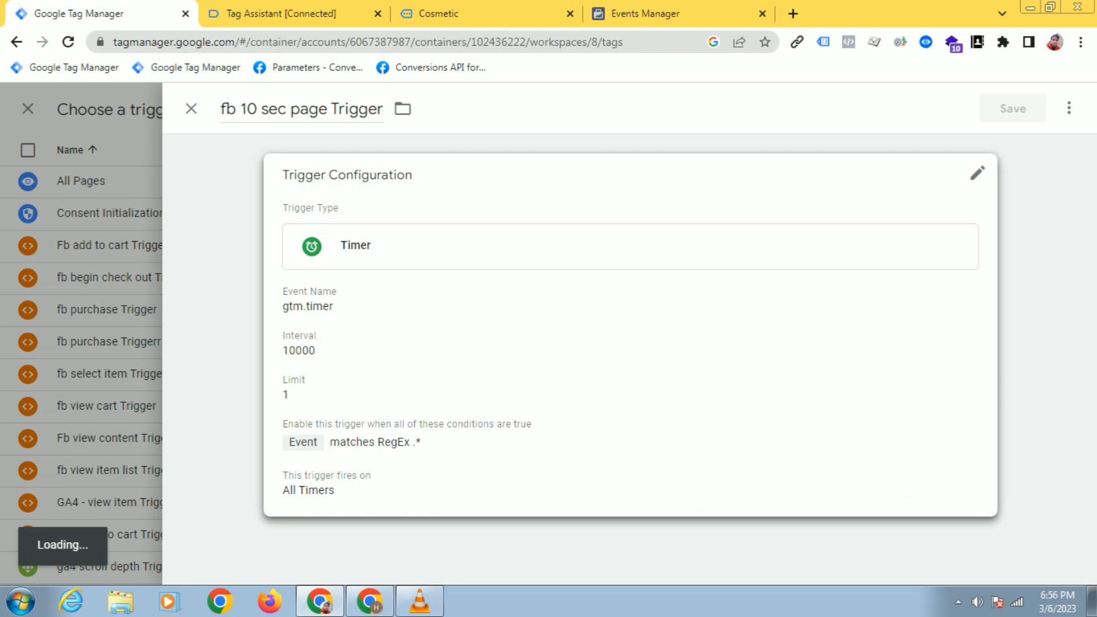
- Save the "fb 10 sec page Tag" with its timer trigger attached
{"action": "scroll", "coordinate": [623, 359], "scroll_direction": "up", "scroll_amount": 2}
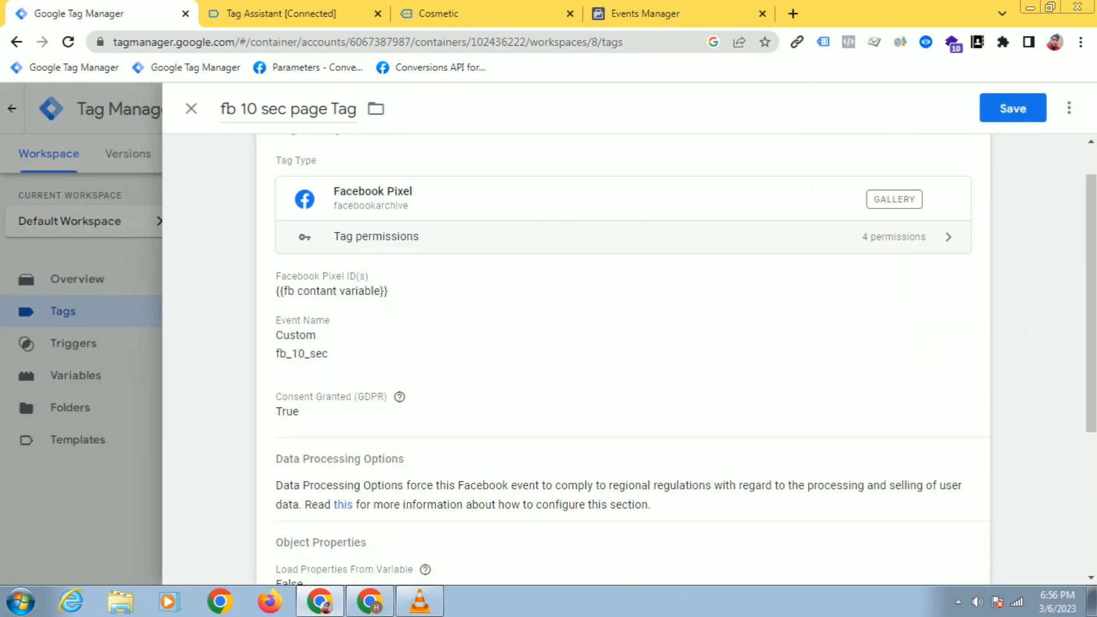
{"action": "left_click", "coordinate": [1012, 108]}
{"action": "scroll", "coordinate": [623, 359], "scroll_direction": "up", "scroll_amount": 1}
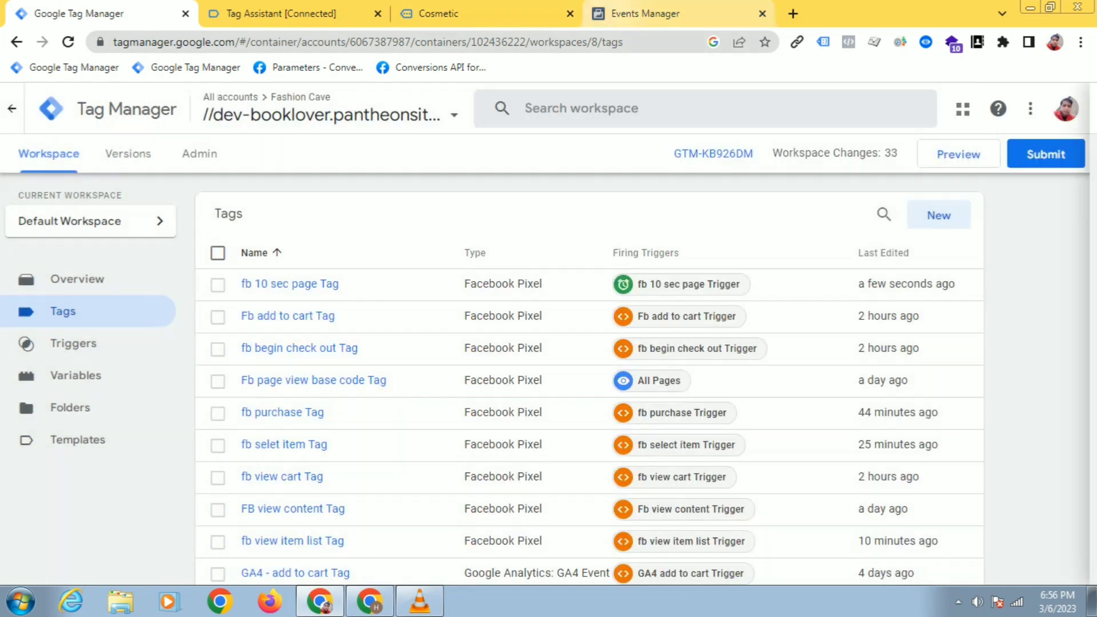
- Preview the workspace on the Cosmetic site and switch to Test events in Facebook Events Manager
{"action": "left_click", "coordinate": [944, 155]}
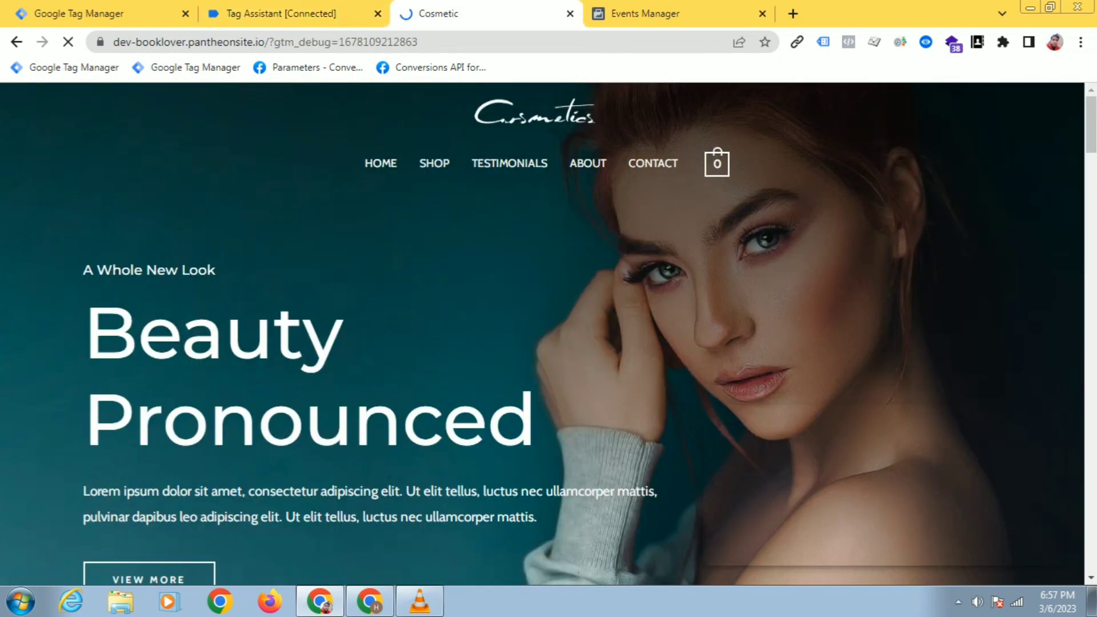
{"action": "left_click", "coordinate": [645, 14]}
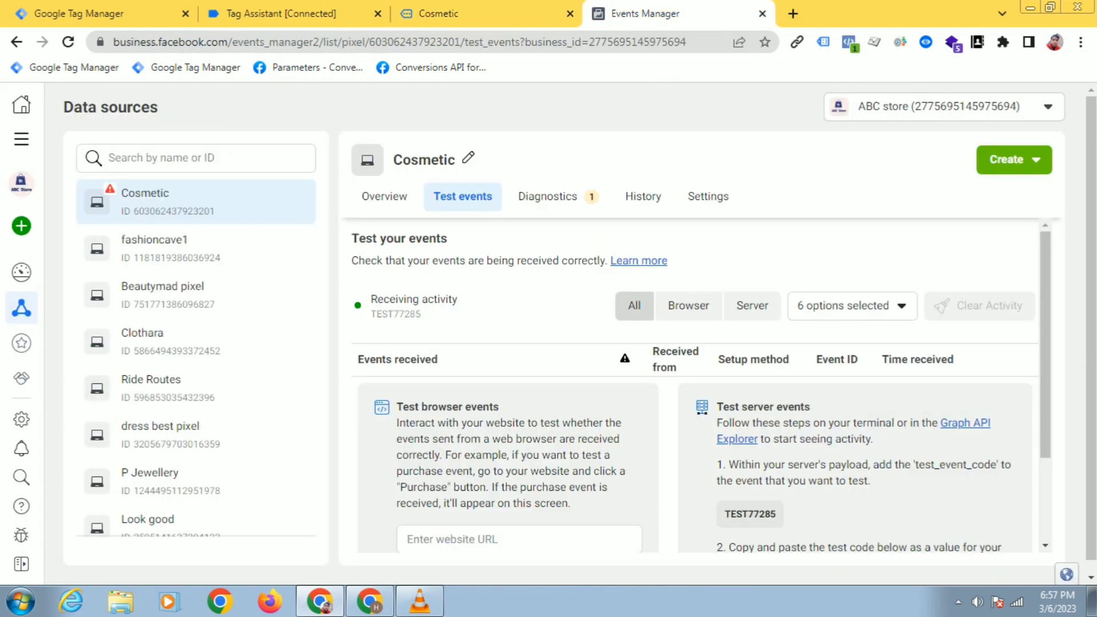
{"action": "scroll", "coordinate": [694, 386], "scroll_direction": "down", "scroll_amount": 4}
{"action": "scroll", "coordinate": [694, 386], "scroll_direction": "up", "scroll_amount": 3}
{"action": "scroll", "coordinate": [695, 386], "scroll_direction": "down", "scroll_amount": 3}
{"action": "scroll", "coordinate": [694, 386], "scroll_direction": "up", "scroll_amount": 3}
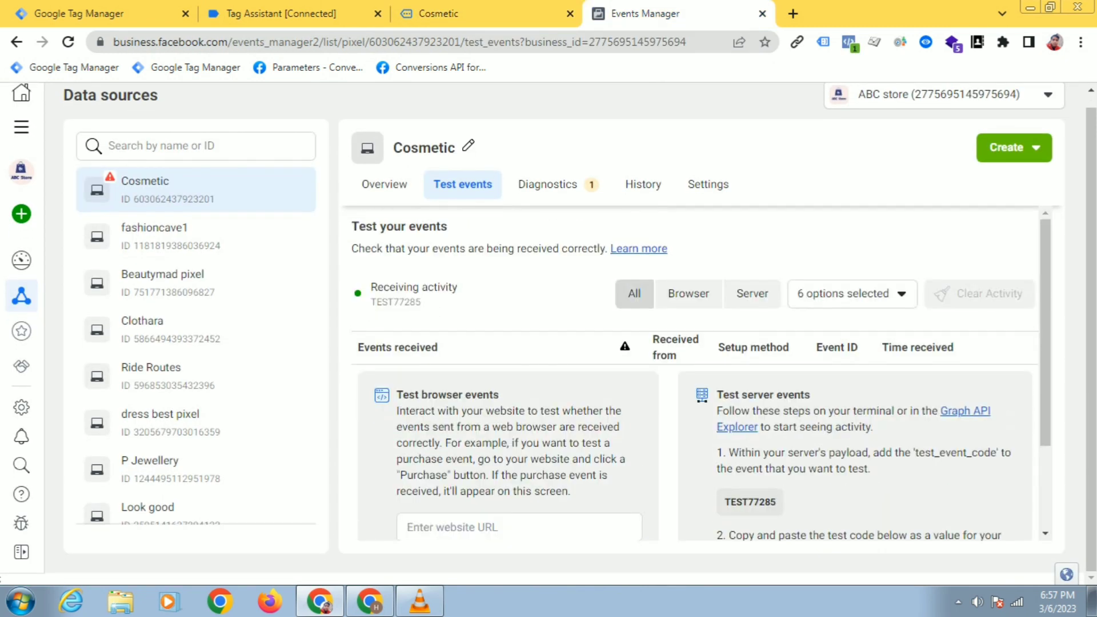
- Browse the product listings on the previewed Cosmetic site and return to Test events in Facebook Events Manager
{"action": "left_click", "coordinate": [479, 14]}
{"action": "scroll", "coordinate": [549, 334], "scroll_direction": "down", "scroll_amount": 15}
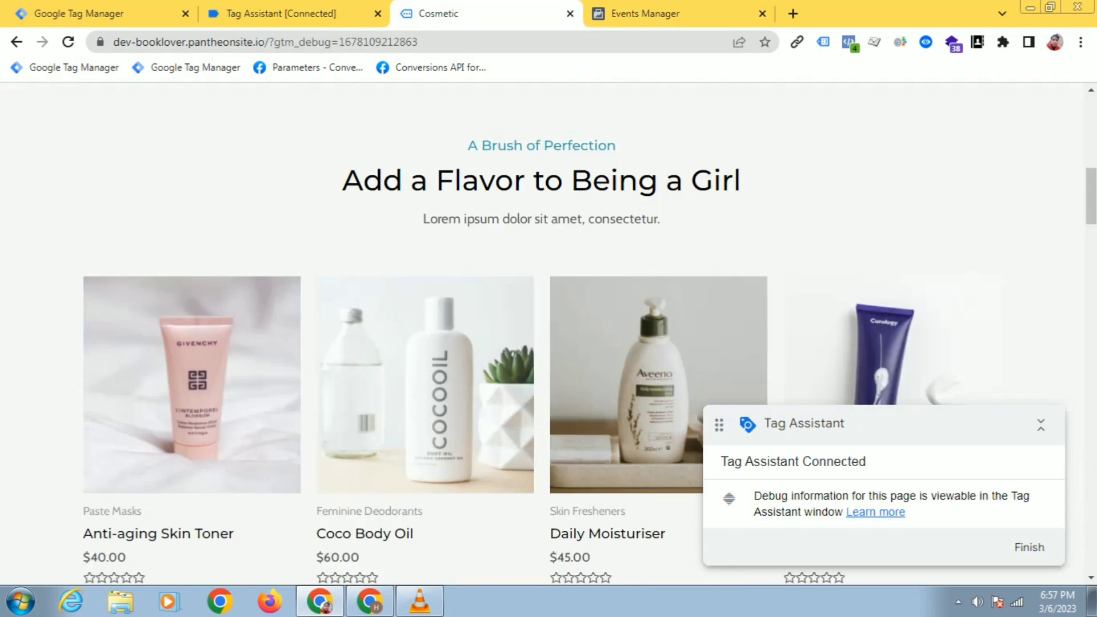
{"action": "scroll", "coordinate": [548, 333], "scroll_direction": "down", "scroll_amount": 5}
{"action": "left_click", "coordinate": [634, 13]}
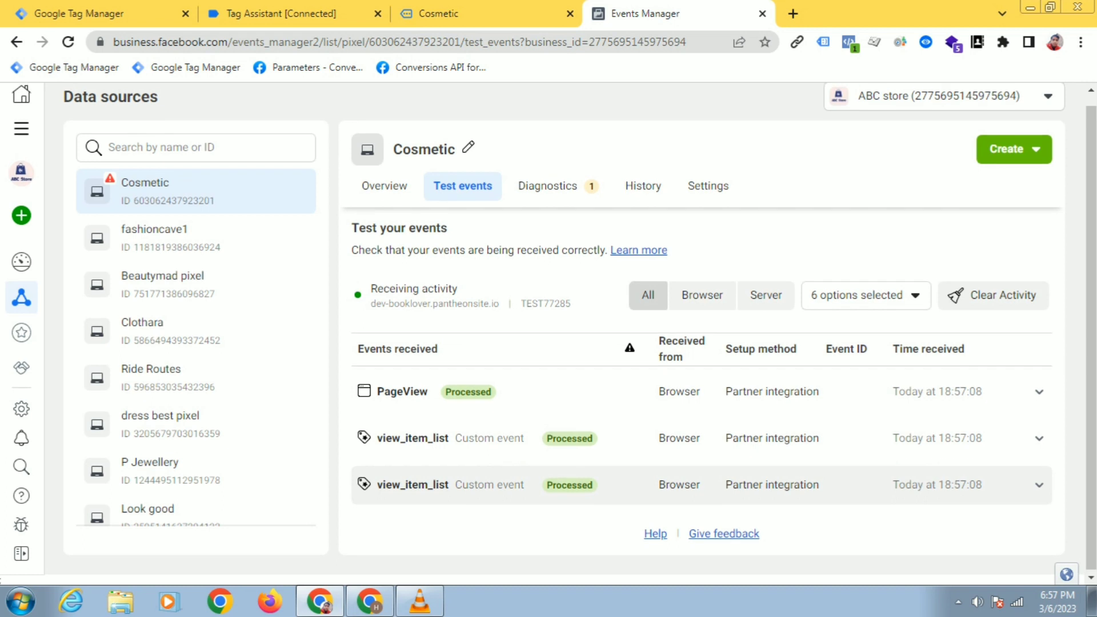
- Check the received test events for the fb_10_sec custom event, expand its details and collapse them again
{"action": "scroll", "coordinate": [695, 466], "scroll_direction": "up", "scroll_amount": 1}
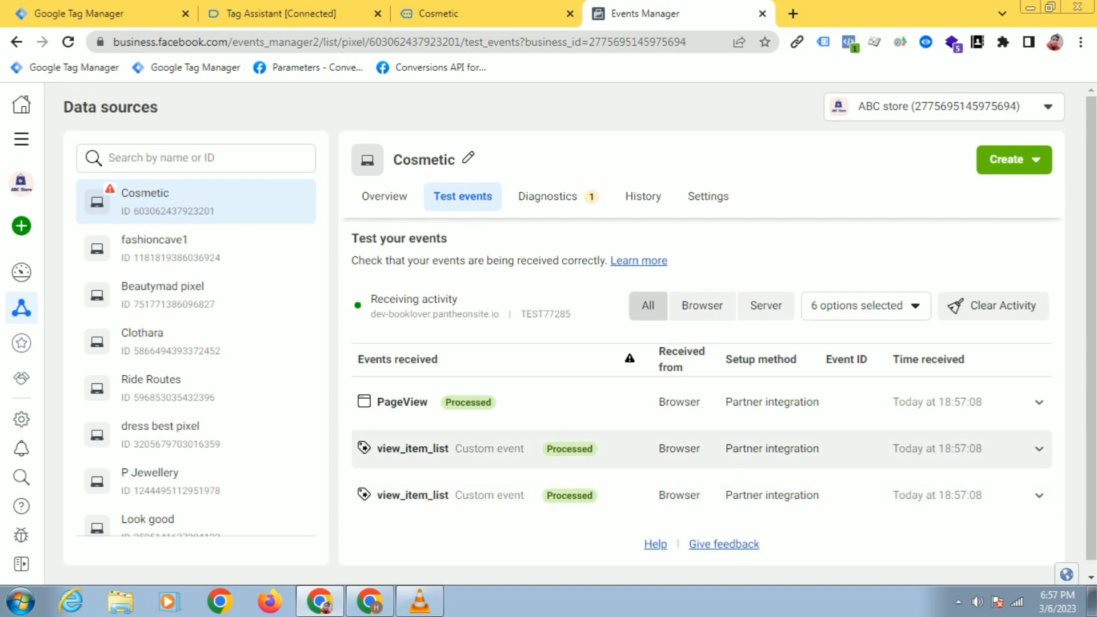
{"action": "scroll", "coordinate": [695, 466], "scroll_direction": "down", "scroll_amount": 1}
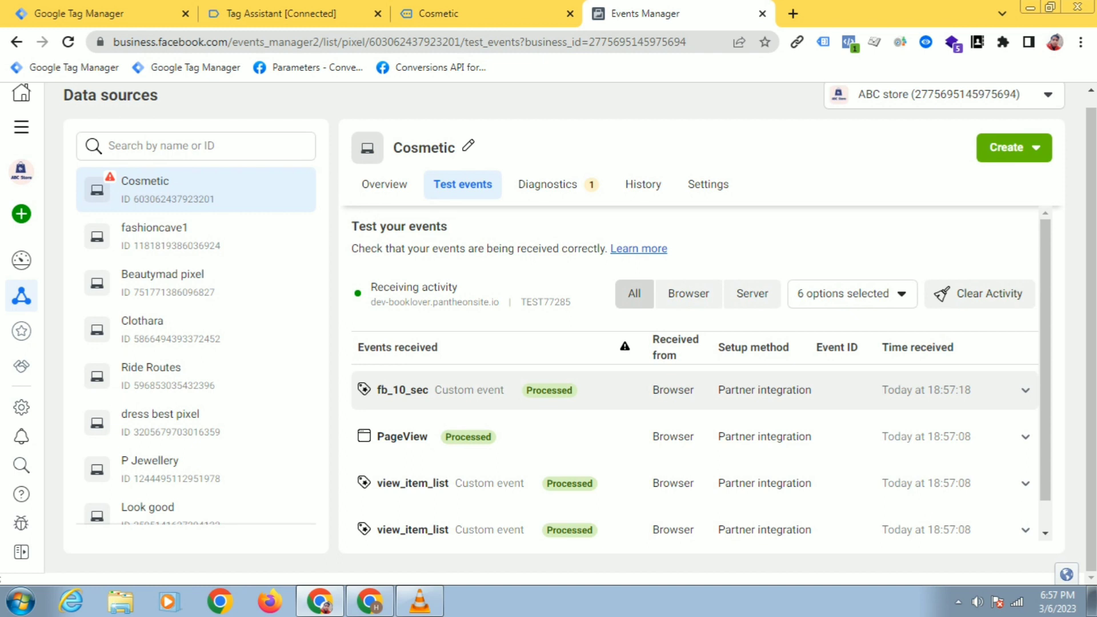
{"action": "left_click", "coordinate": [694, 390]}
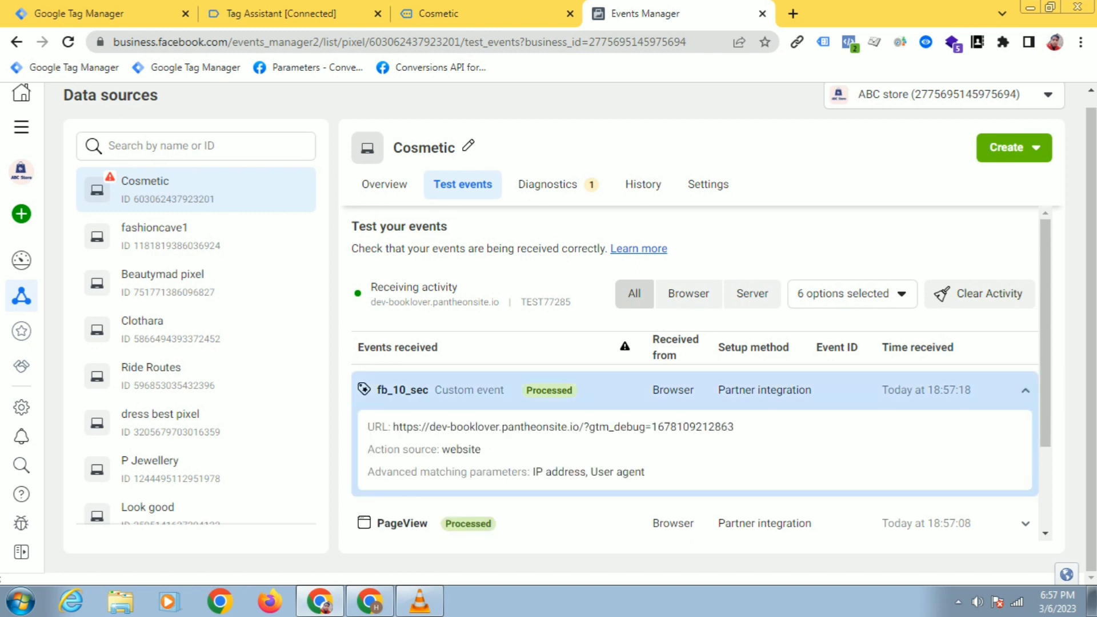
{"action": "left_click", "coordinate": [695, 390]}
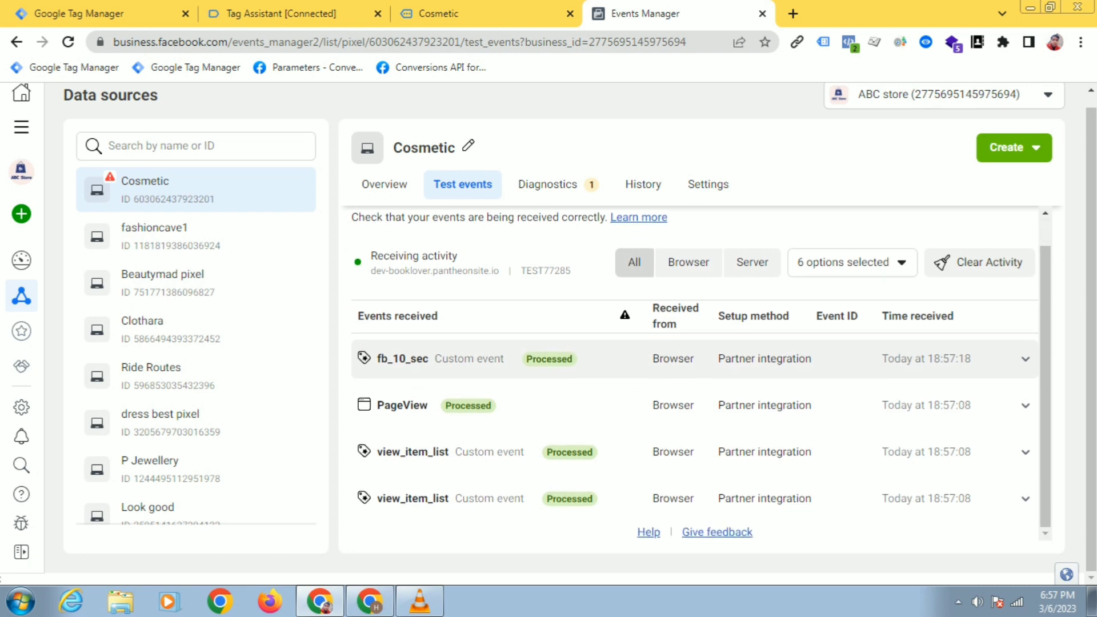